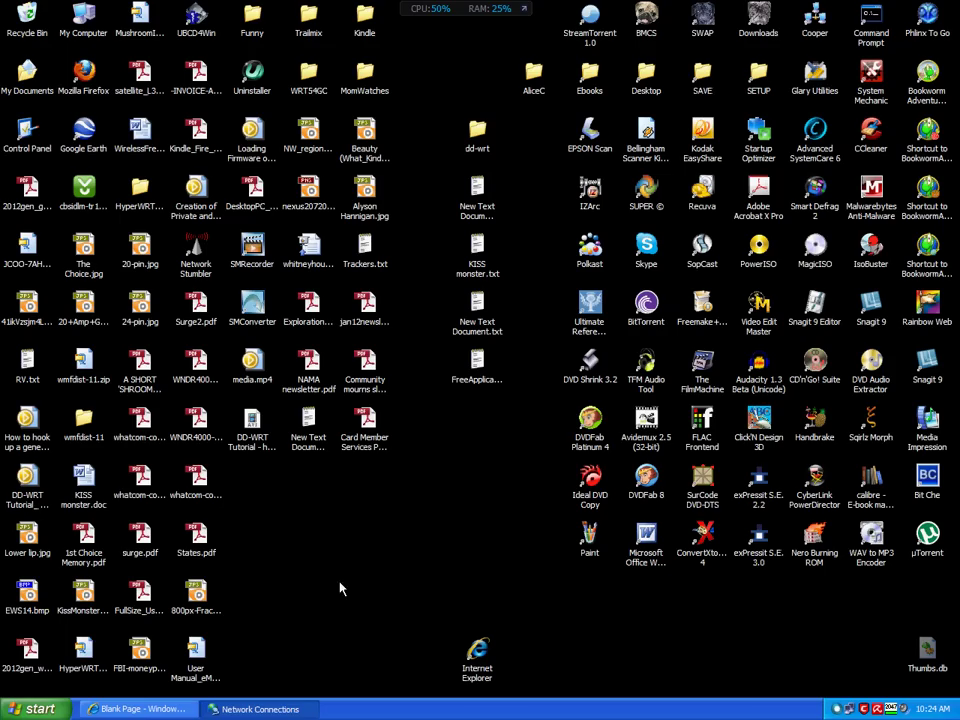
Load the DD-WRT control panel at 192.168.1.1 in Internet Explorer.
{"action": "left_click", "coordinate": [150, 710]}
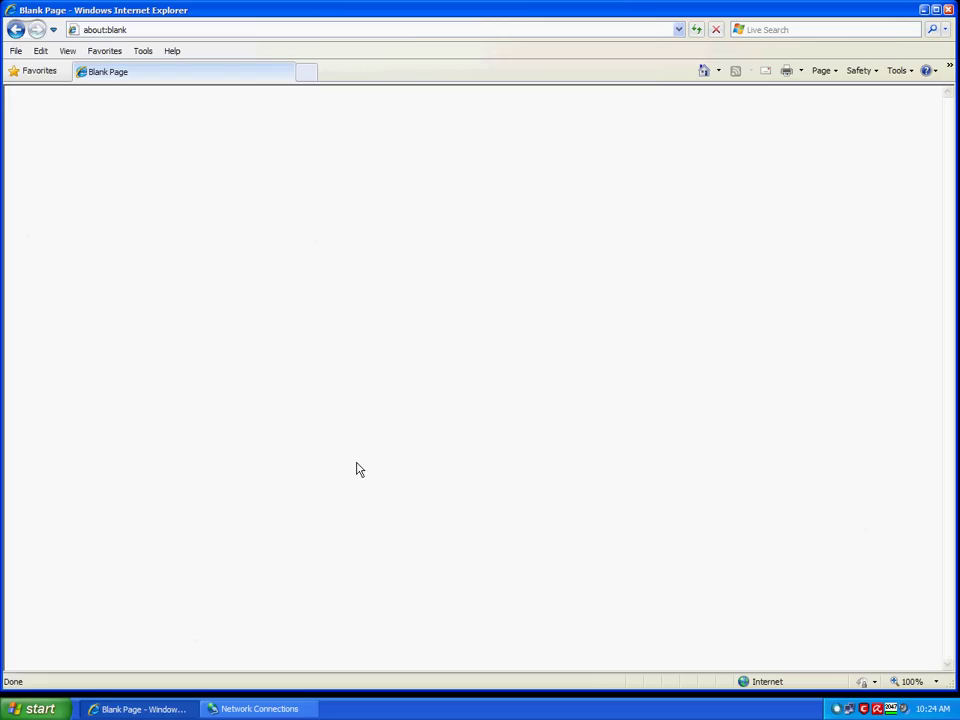
{"action": "key", "text": "alt+d"}
{"action": "type", "text": "192"}
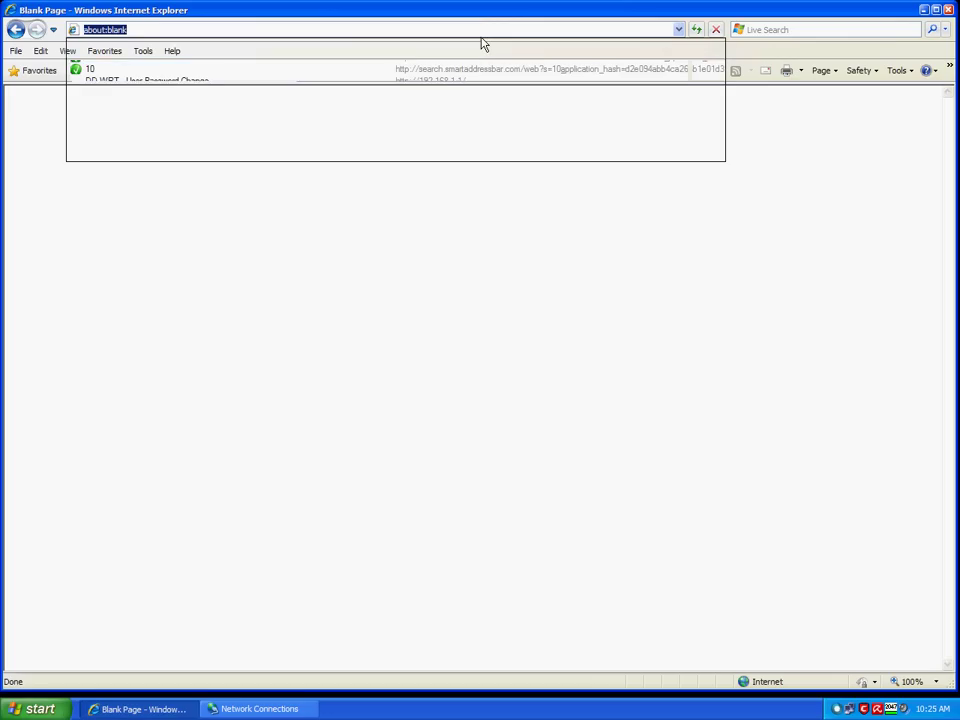
{"action": "type", "text": "."}
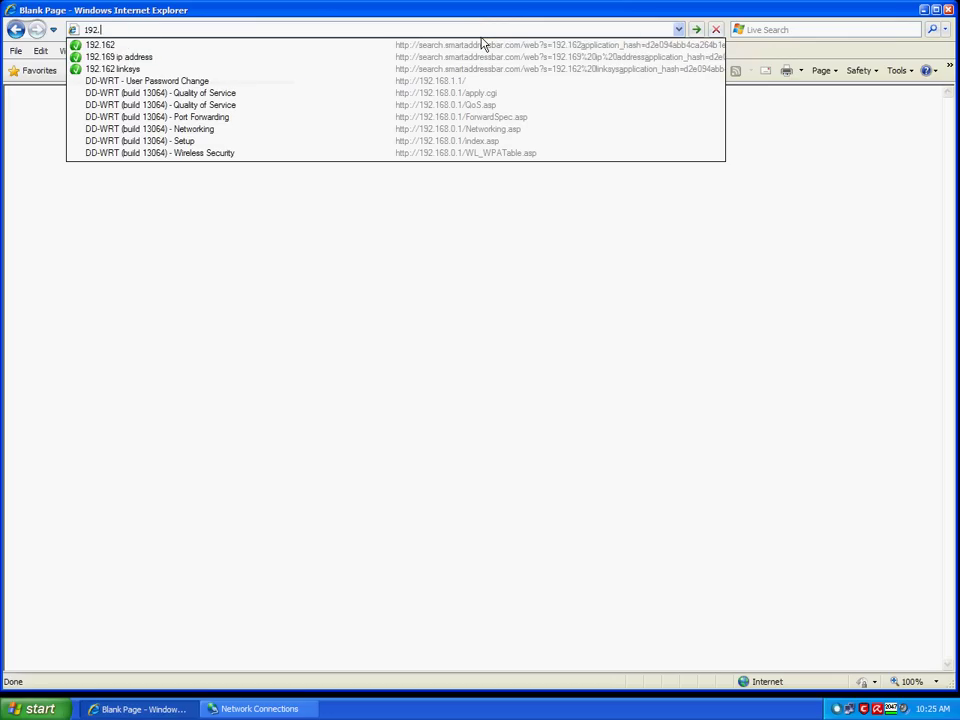
{"action": "type", "text": "168.1.1"}
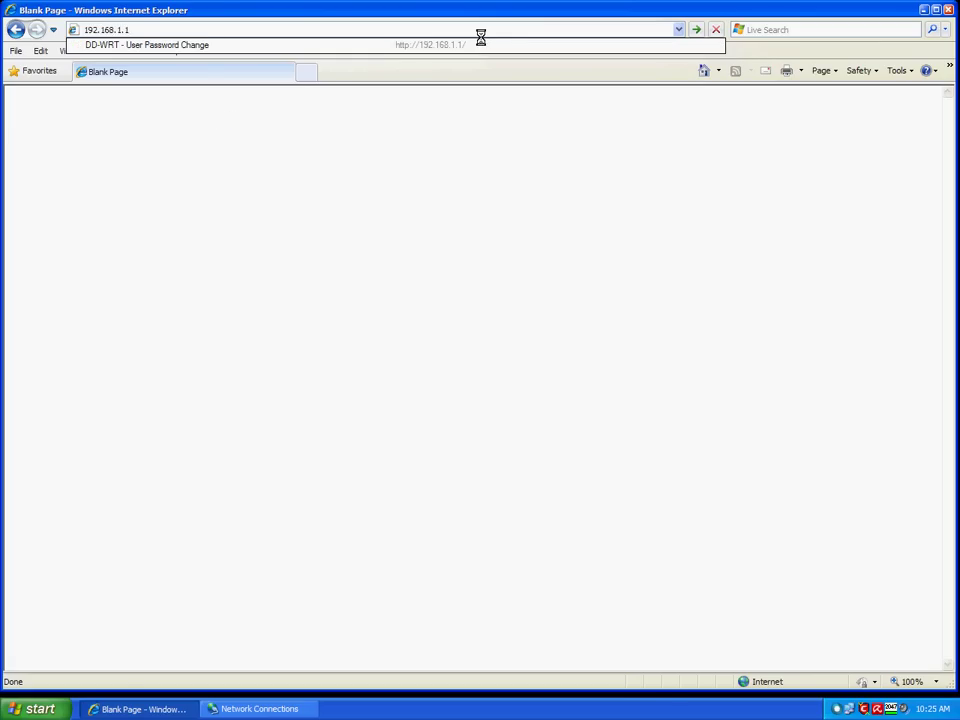
{"action": "key", "text": "Return"}
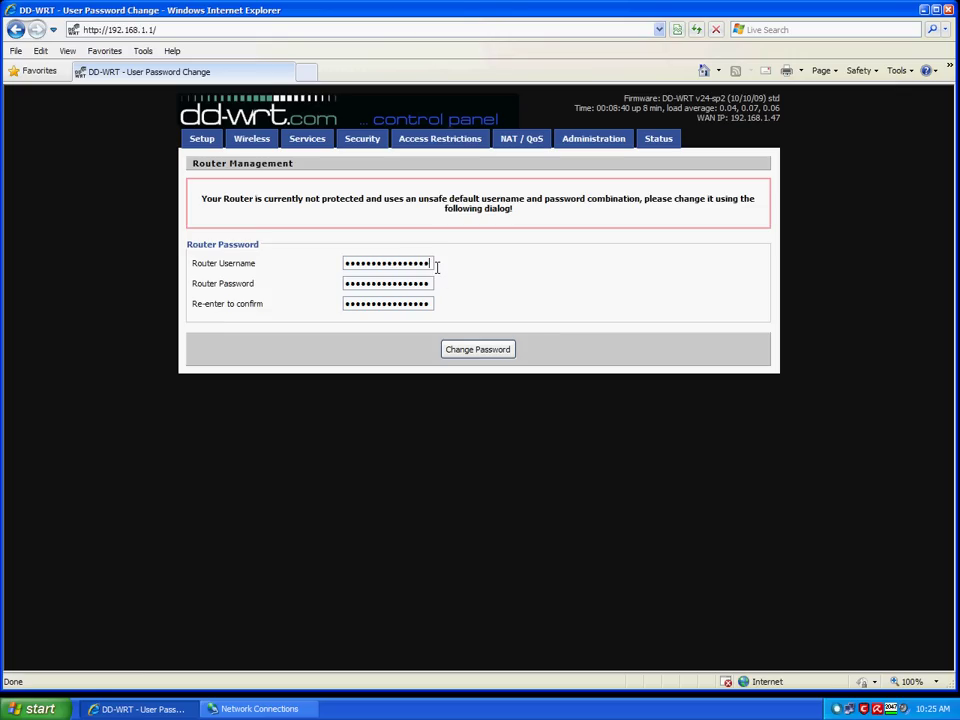
Replace the router's default username and password with new credentials, confirming the password, and submit.
{"action": "left_click_drag", "start_coordinate": [437, 267], "coordinate": [339, 266]}
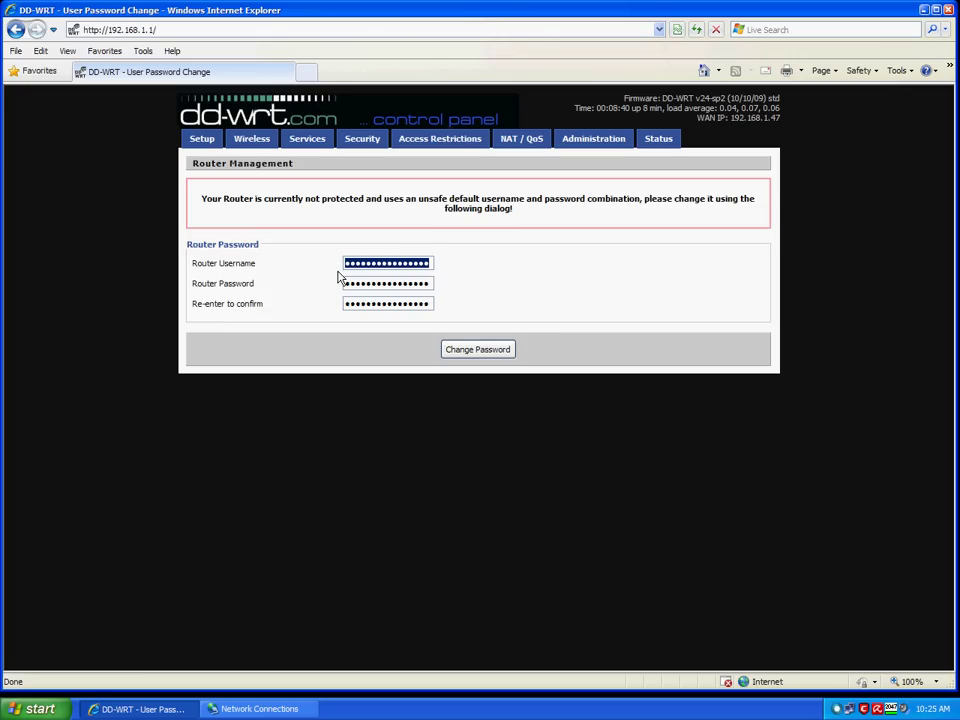
{"action": "type", "text": "admin"}
{"action": "key", "text": "BackSpace"}
{"action": "key", "text": "BackSpace"}
{"action": "key", "text": "BackSpace"}
{"action": "key", "text": "BackSpace"}
{"action": "key", "text": "BackSpace"}
{"action": "key", "text": "BackSpace"}
{"action": "key", "text": "BackSpace"}
{"action": "key", "text": "BackSpace"}
{"action": "key", "text": "BackSpace"}
{"action": "key", "text": "BackSpace"}
{"action": "key", "text": "BackSpace"}
{"action": "key", "text": "BackSpace"}
{"action": "key", "text": "BackSpace"}
{"action": "key", "text": "BackSpace"}
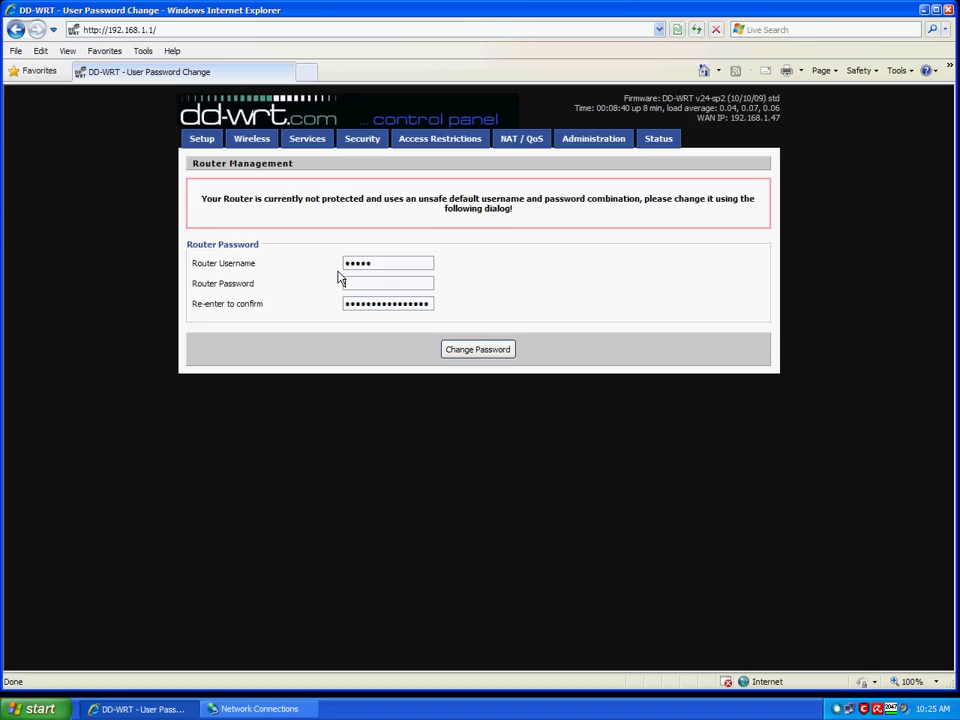
{"action": "type", "text": "********"}
{"action": "key", "text": "BackSpace"}
{"action": "key", "text": "BackSpace"}
{"action": "key", "text": "BackSpace"}
{"action": "key", "text": "BackSpace"}
{"action": "key", "text": "BackSpace"}
{"action": "key", "text": "BackSpace"}
{"action": "key", "text": "BackSpace"}
{"action": "key", "text": "BackSpace"}
{"action": "key", "text": "BackSpace"}
{"action": "key", "text": "BackSpace"}
{"action": "key", "text": "BackSpace"}
{"action": "key", "text": "BackSpace"}
{"action": "key", "text": "BackSpace"}
{"action": "key", "text": "BackSpace"}
{"action": "key", "text": "BackSpace"}
{"action": "key", "text": "BackSpace"}
{"action": "type", "text": "*********"}
{"action": "left_click", "coordinate": [479, 356]}
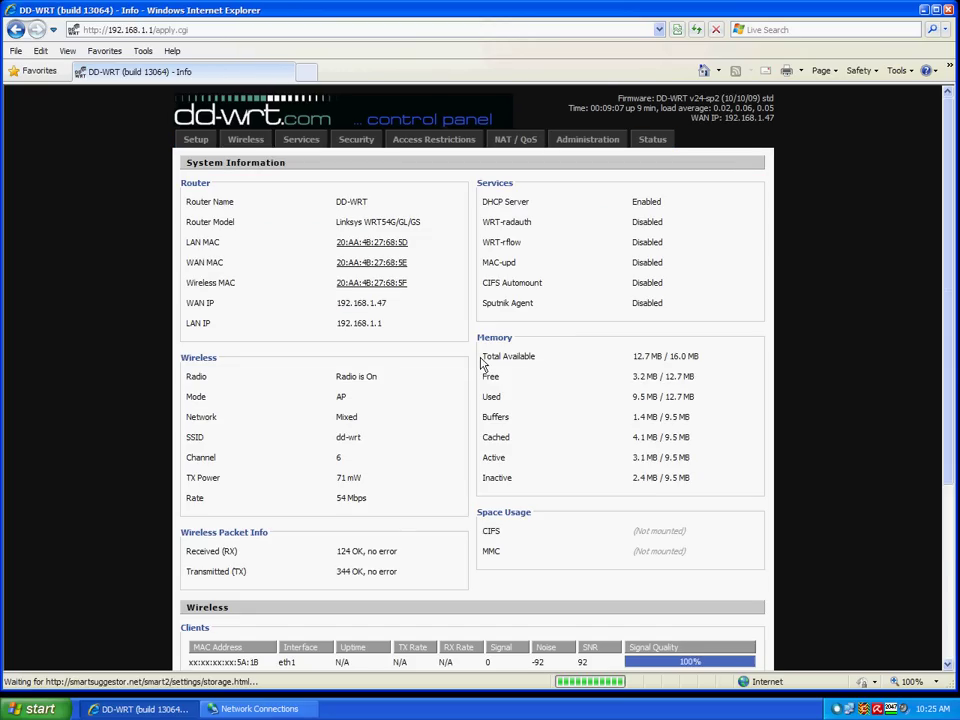
On Basic Setup, enable STP and change the local IP address to 192.168.0.1.
{"action": "left_click", "coordinate": [209, 144]}
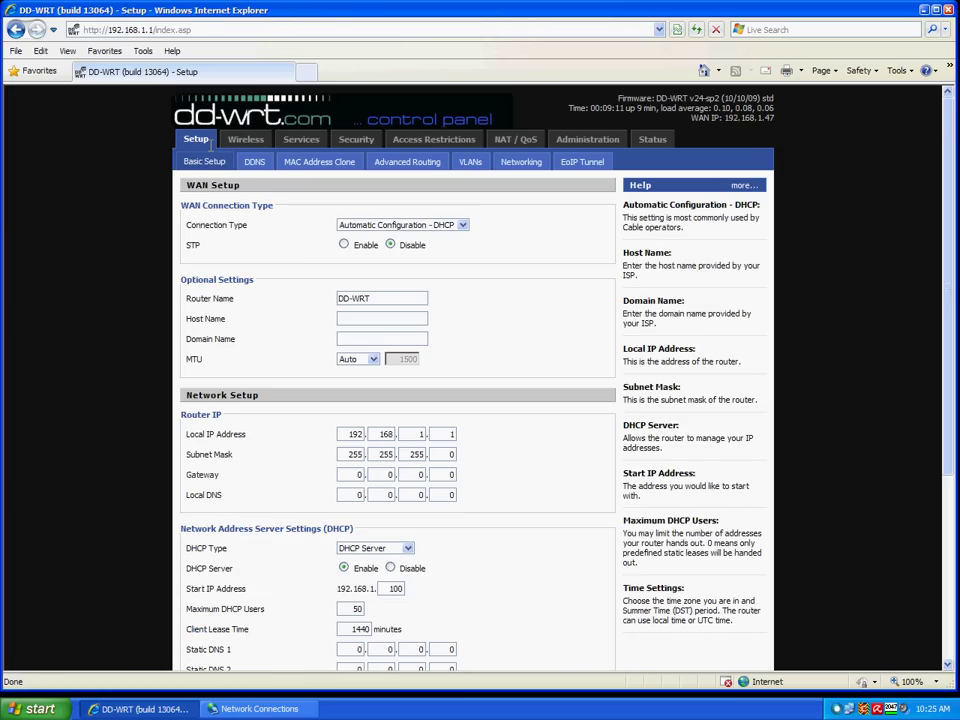
{"action": "left_click", "coordinate": [351, 256]}
{"action": "scroll", "coordinate": [443, 304], "scroll_direction": "down", "scroll_amount": 2}
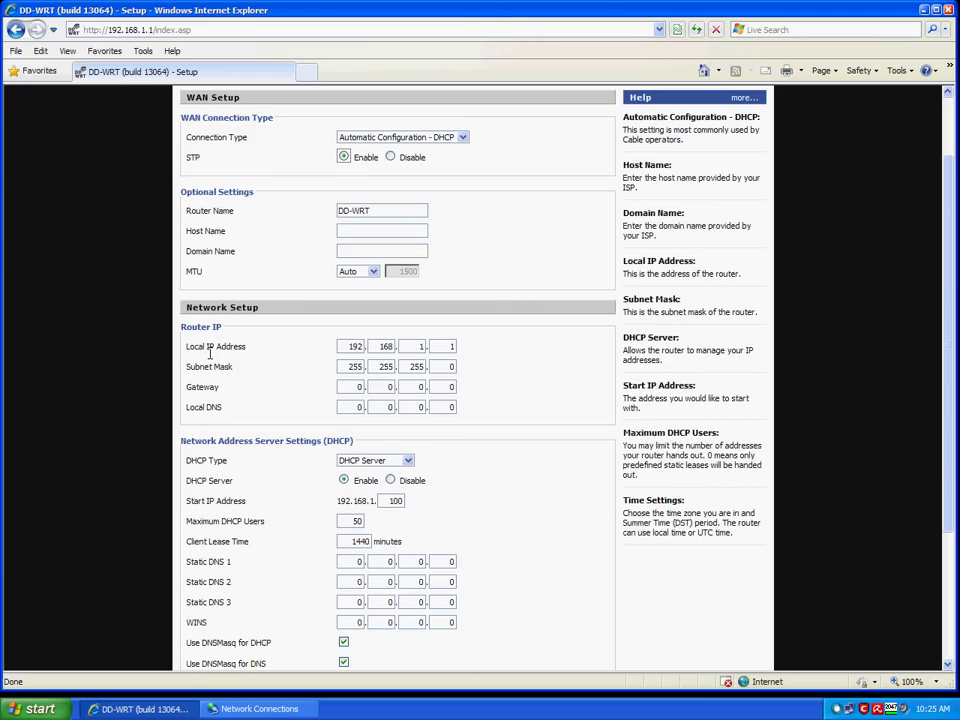
{"action": "double_click", "coordinate": [421, 346]}
{"action": "type", "text": "0"}
Save and apply the Basic Setup changes.
{"action": "scroll", "coordinate": [482, 364], "scroll_direction": "up", "scroll_amount": 2}
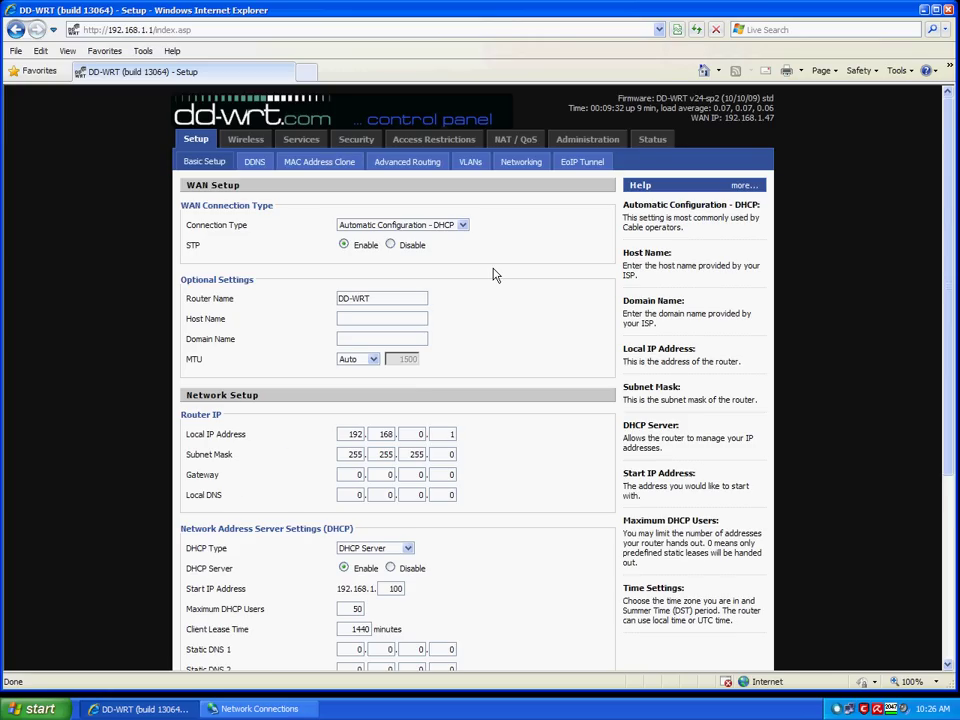
{"action": "scroll", "coordinate": [493, 274], "scroll_direction": "down", "scroll_amount": 2}
{"action": "scroll", "coordinate": [493, 278], "scroll_direction": "down", "scroll_amount": 2}
{"action": "scroll", "coordinate": [545, 350], "scroll_direction": "down", "scroll_amount": 2}
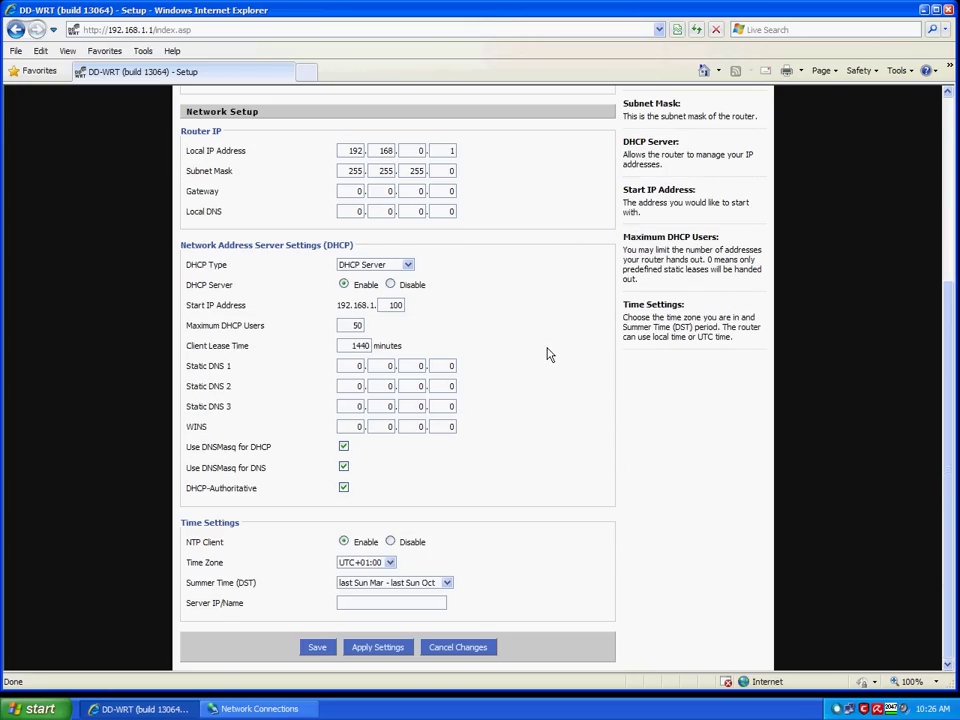
{"action": "left_click", "coordinate": [386, 656]}
{"action": "left_click", "coordinate": [386, 656]}
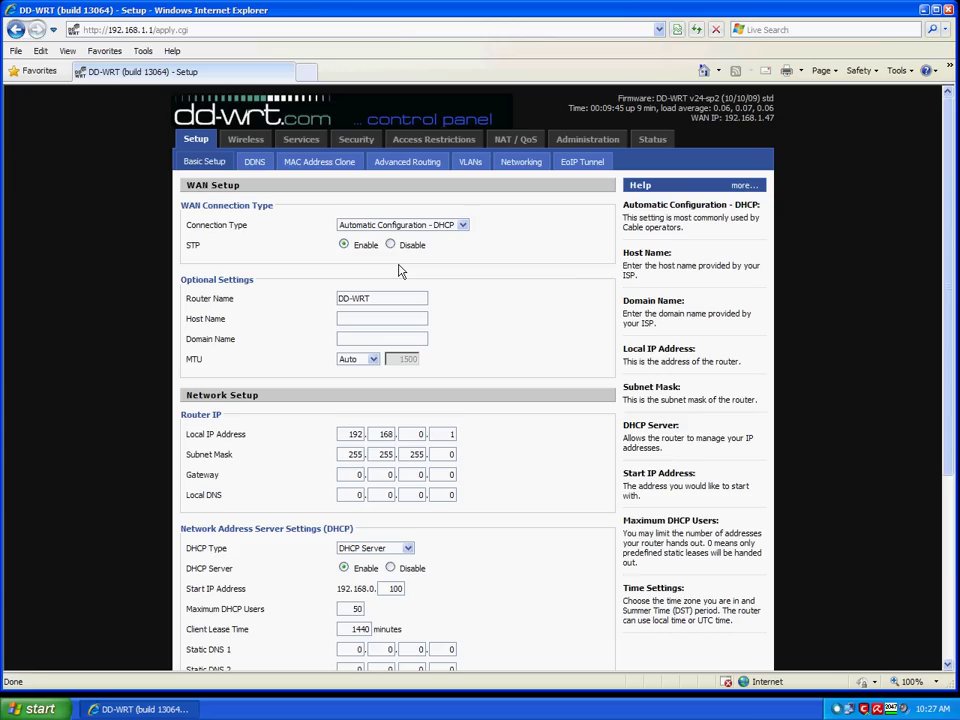
Reload the control panel from the new address 192.168.0.1.
{"action": "left_click", "coordinate": [401, 34]}
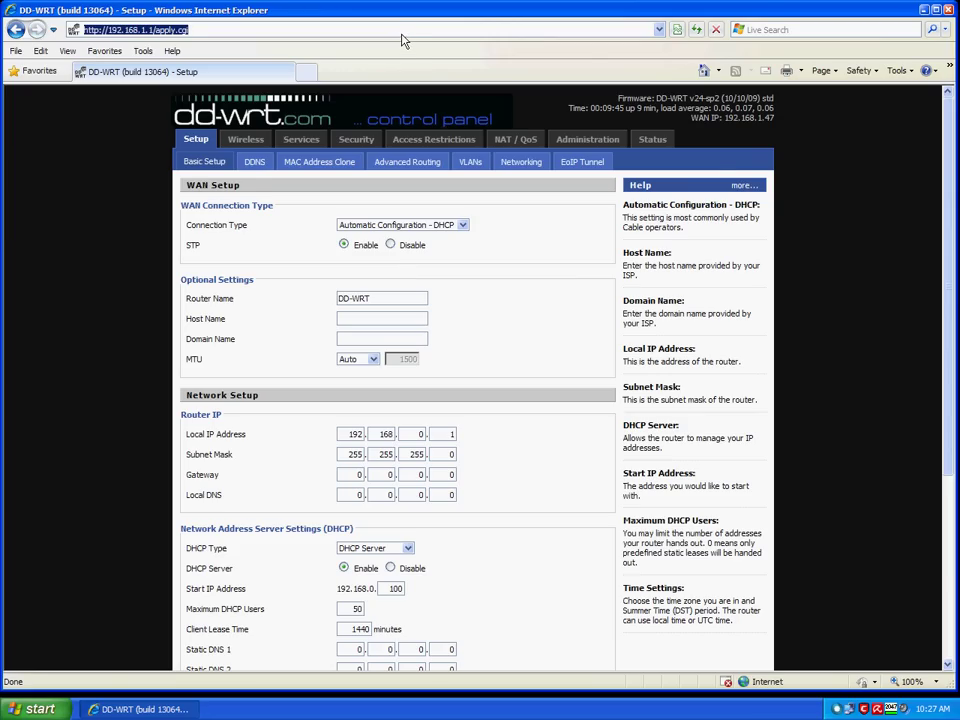
{"action": "type", "text": "192.1"}
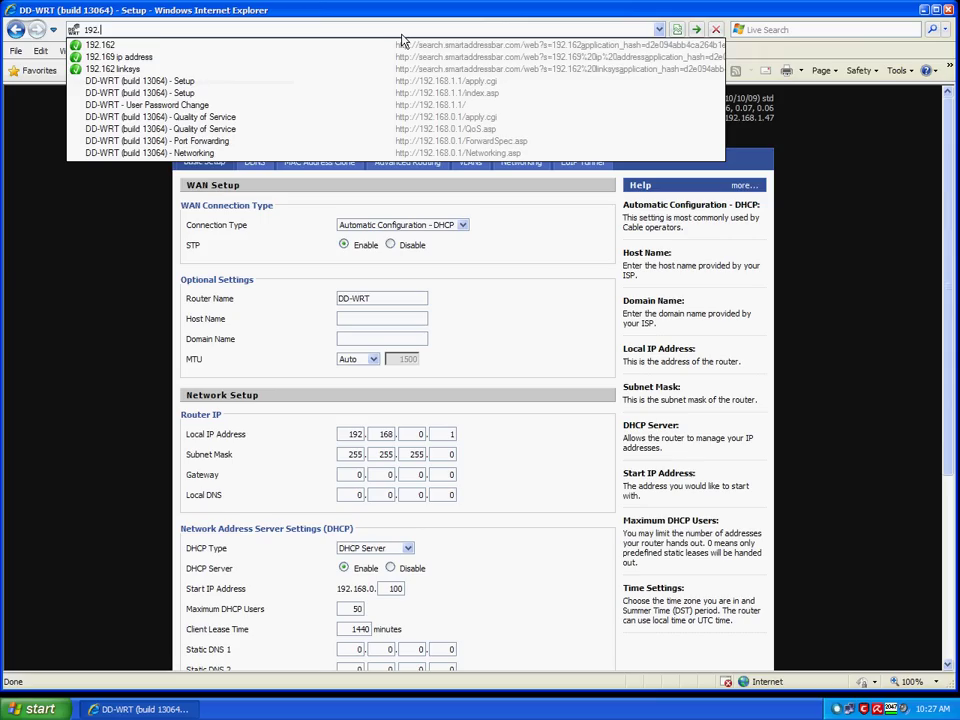
{"action": "type", "text": "68"}
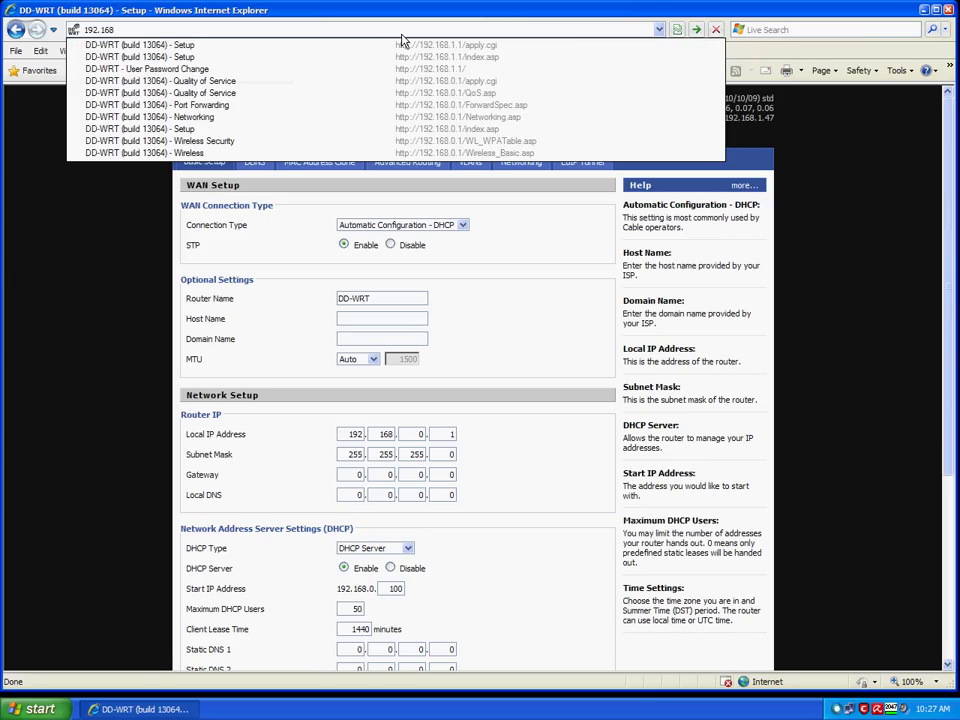
{"action": "type", "text": ".0.1/"}
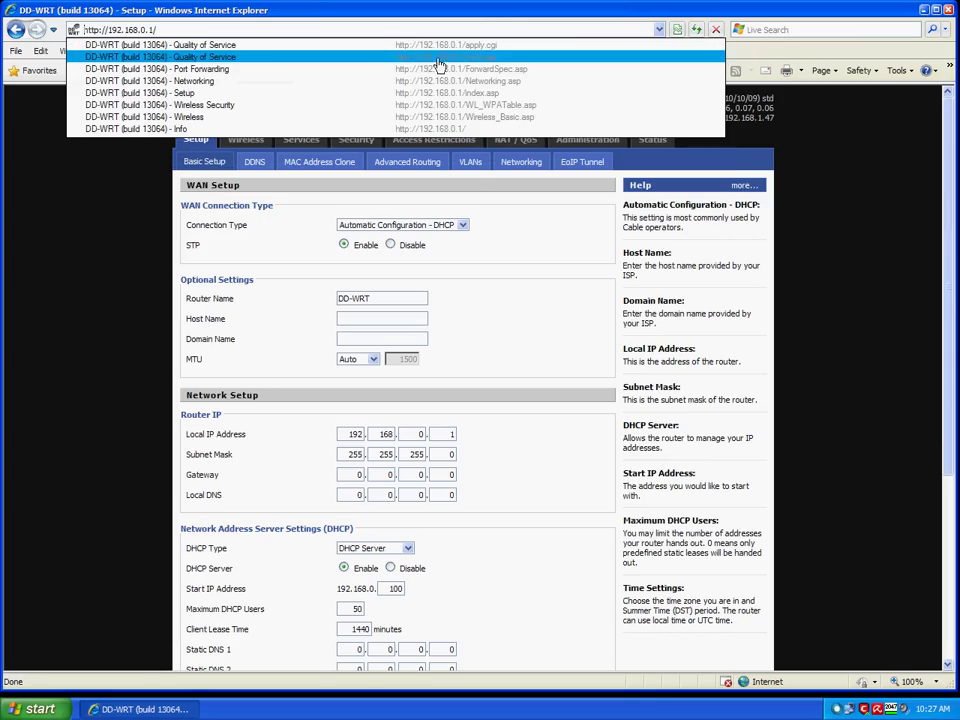
{"action": "key", "text": "Return"}
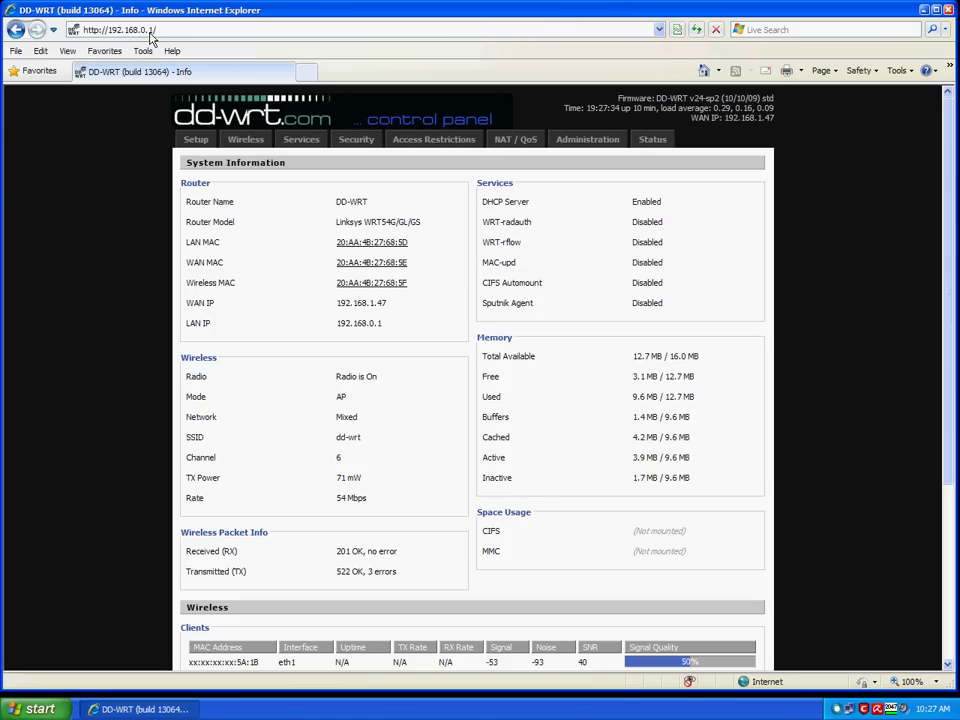
Return to Basic Setup and scroll through it to confirm the new settings held.
{"action": "left_click", "coordinate": [196, 142]}
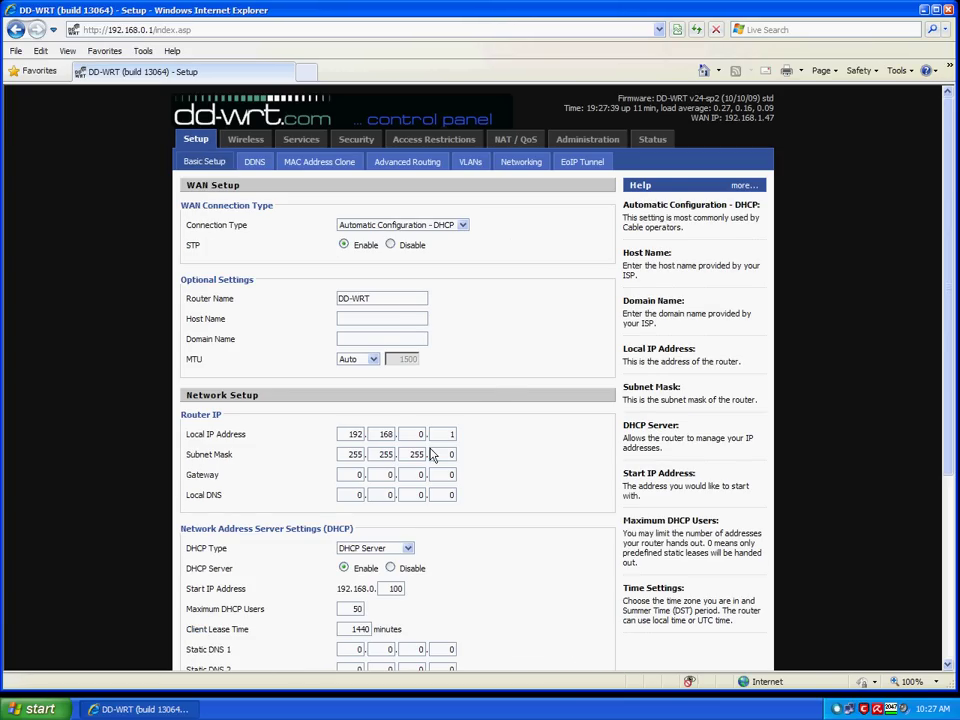
{"action": "scroll", "coordinate": [503, 392], "scroll_direction": "down", "scroll_amount": 3}
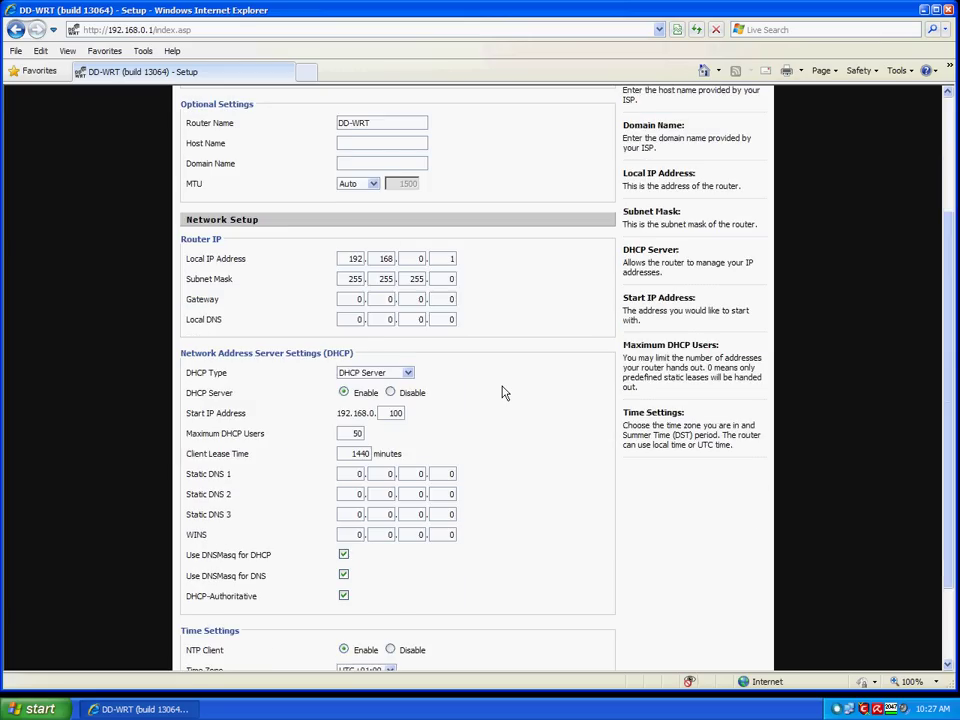
{"action": "scroll", "coordinate": [503, 392], "scroll_direction": "up", "scroll_amount": 2}
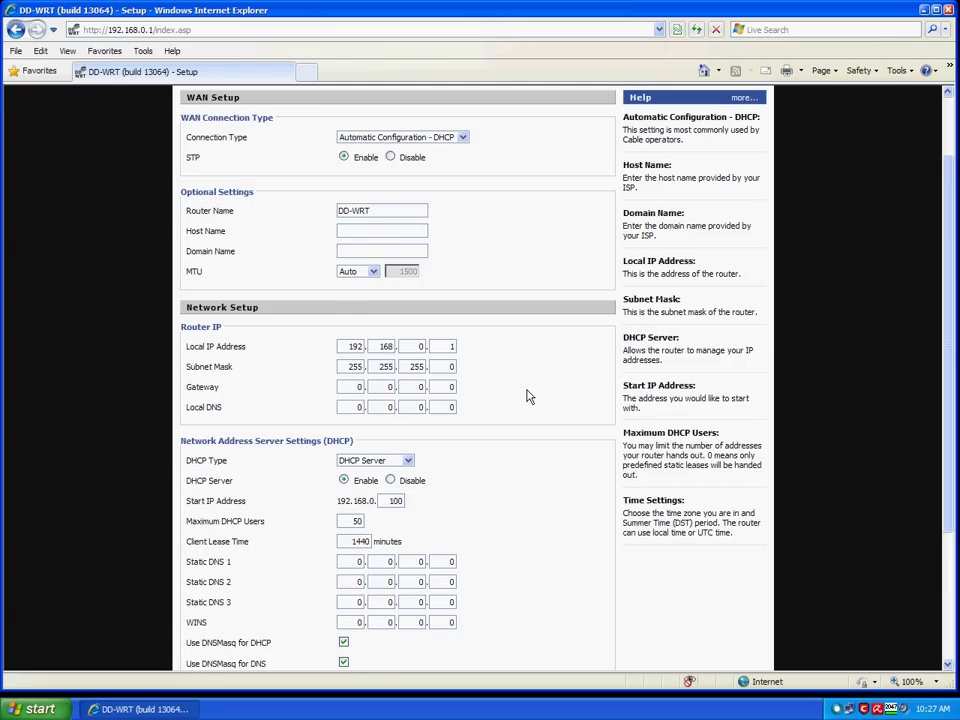
{"action": "scroll", "coordinate": [529, 397], "scroll_direction": "up", "scroll_amount": 2}
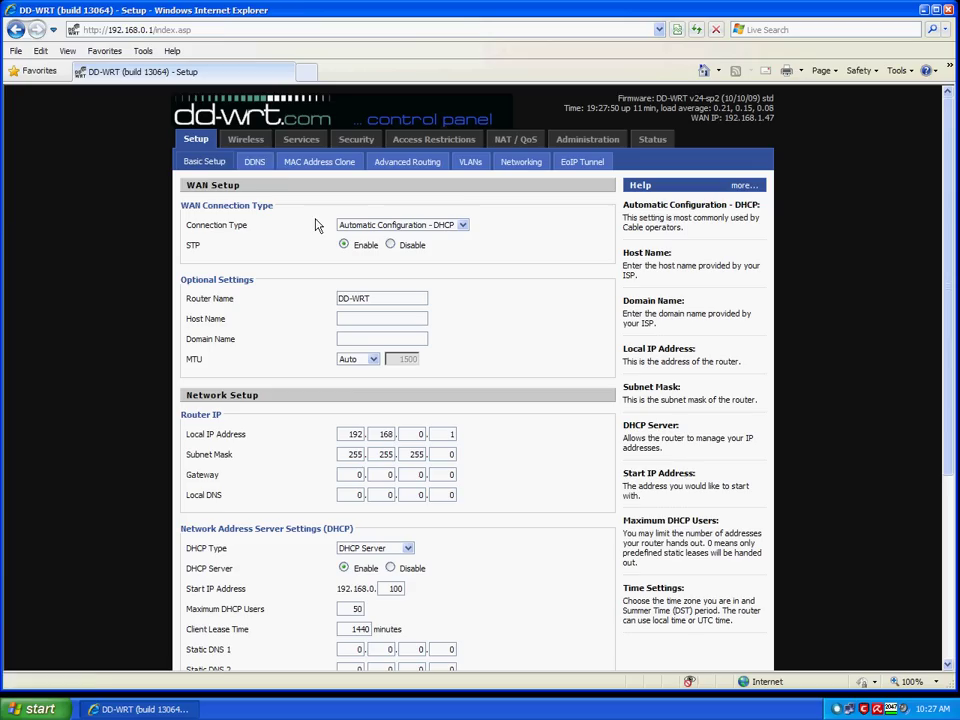
Set the wireless network to G-Only, SSID mynet, channel 11 (2.462 GHz), and apply.
{"action": "left_click", "coordinate": [262, 147]}
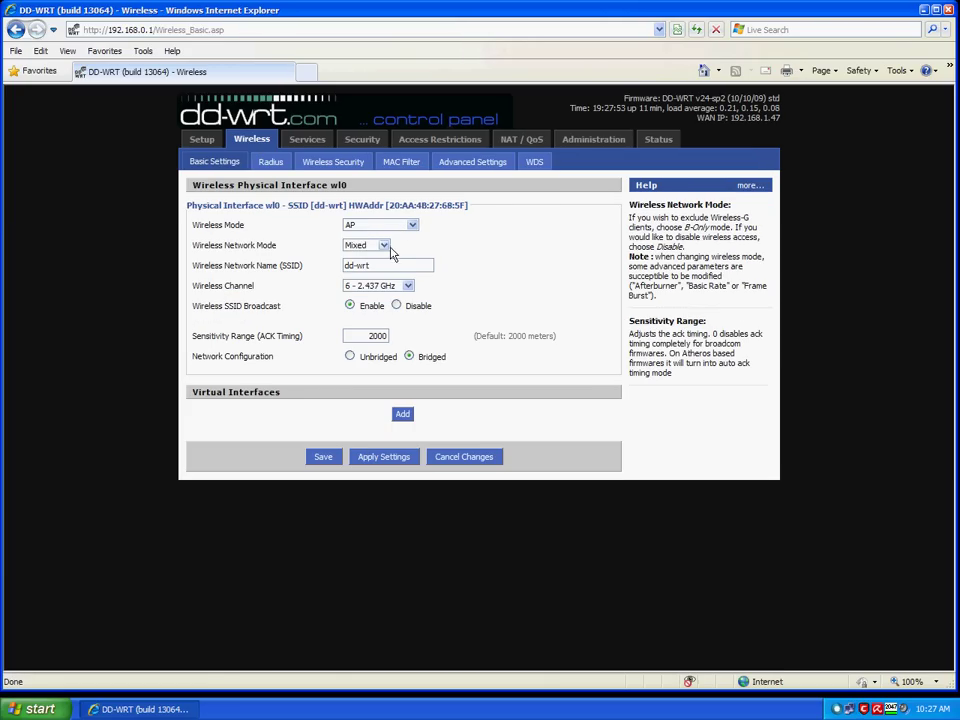
{"action": "left_click", "coordinate": [384, 245]}
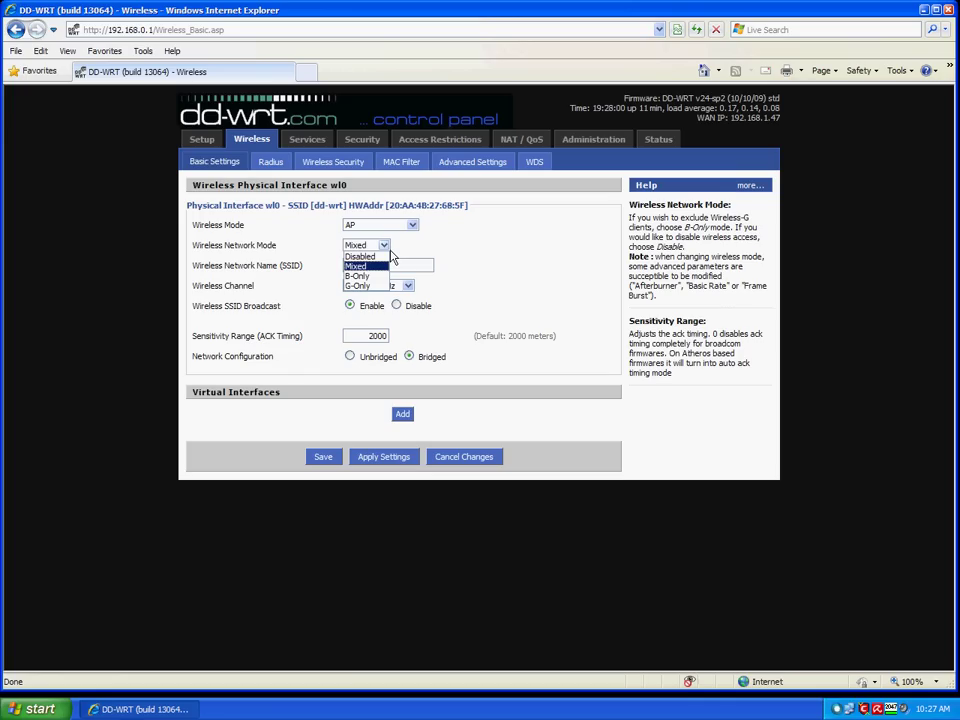
{"action": "left_click", "coordinate": [381, 285]}
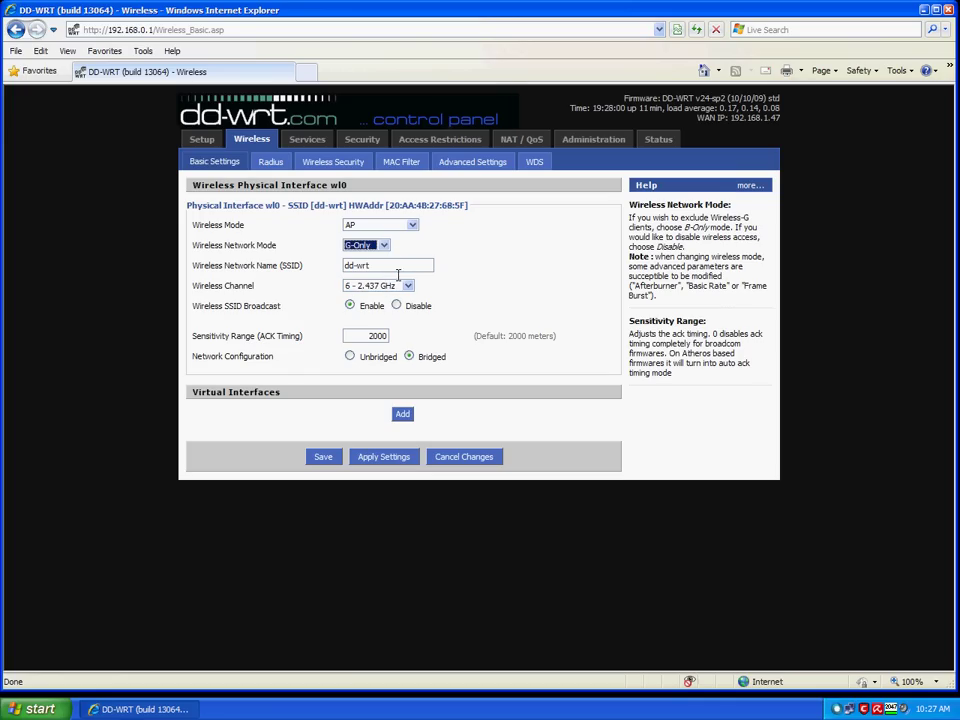
{"action": "key", "text": "Tab"}
{"action": "type", "text": "my"}
{"action": "left_click", "coordinate": [408, 286]}
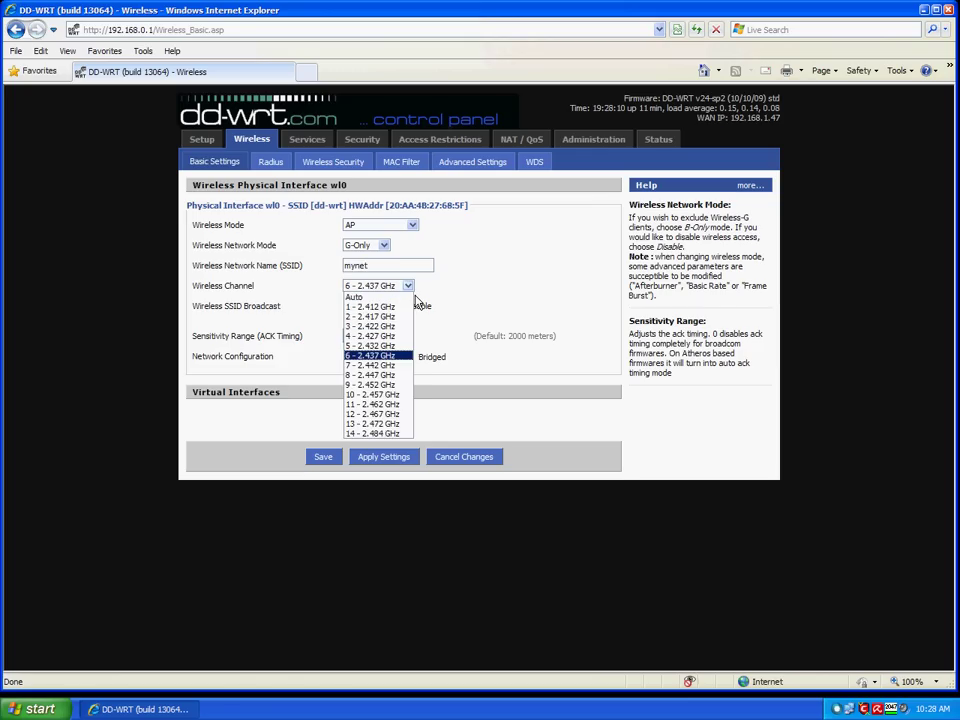
{"action": "left_click", "coordinate": [403, 408]}
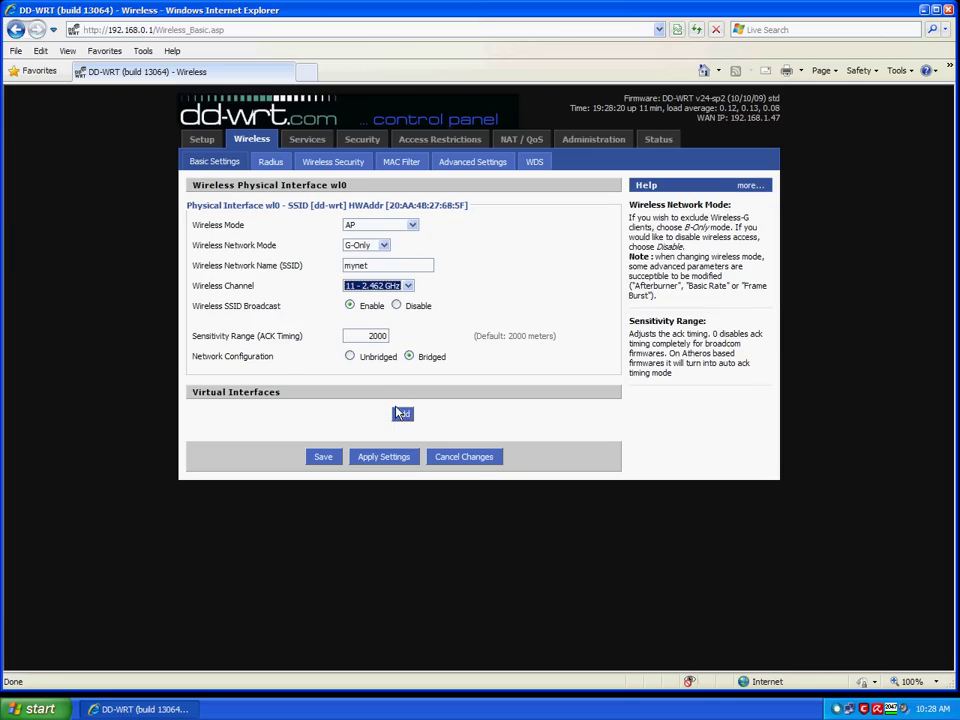
{"action": "left_click", "coordinate": [386, 458]}
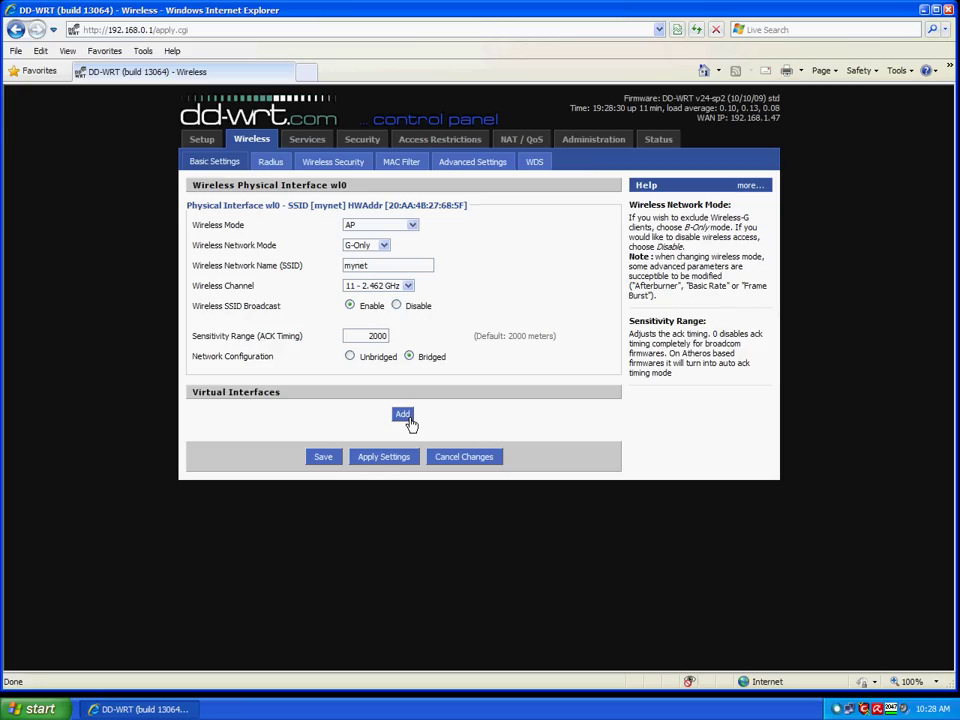
Add a virtual wireless interface, rename its SSID from dd-wrt_vap to opennet, and apply.
{"action": "left_click", "coordinate": [407, 420]}
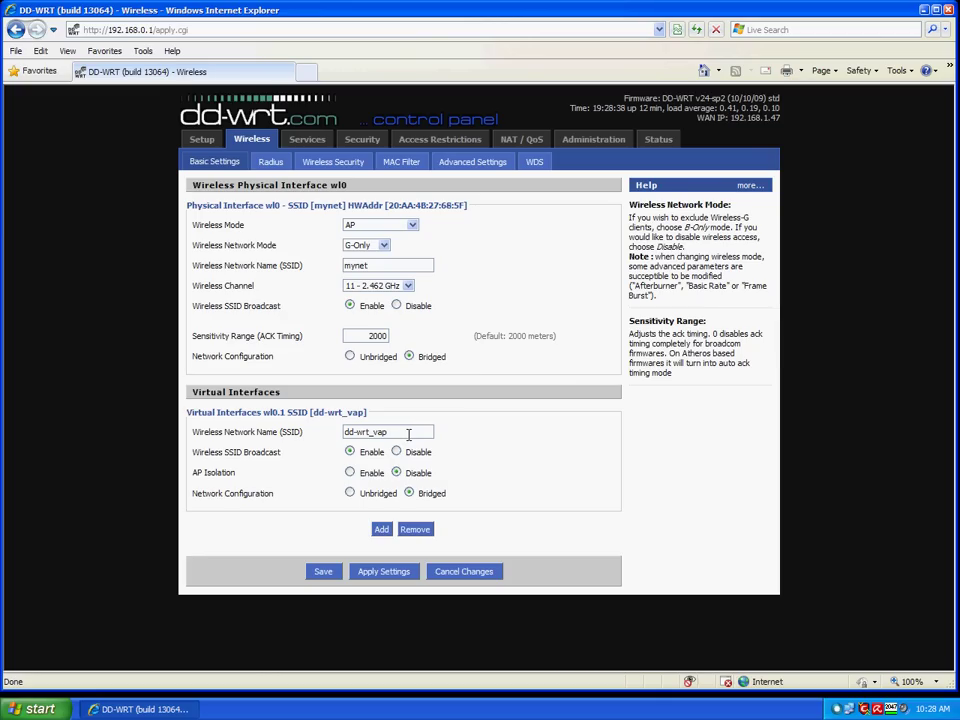
{"action": "left_click_drag", "start_coordinate": [407, 431], "coordinate": [326, 432]}
{"action": "key", "text": "BackSpace"}
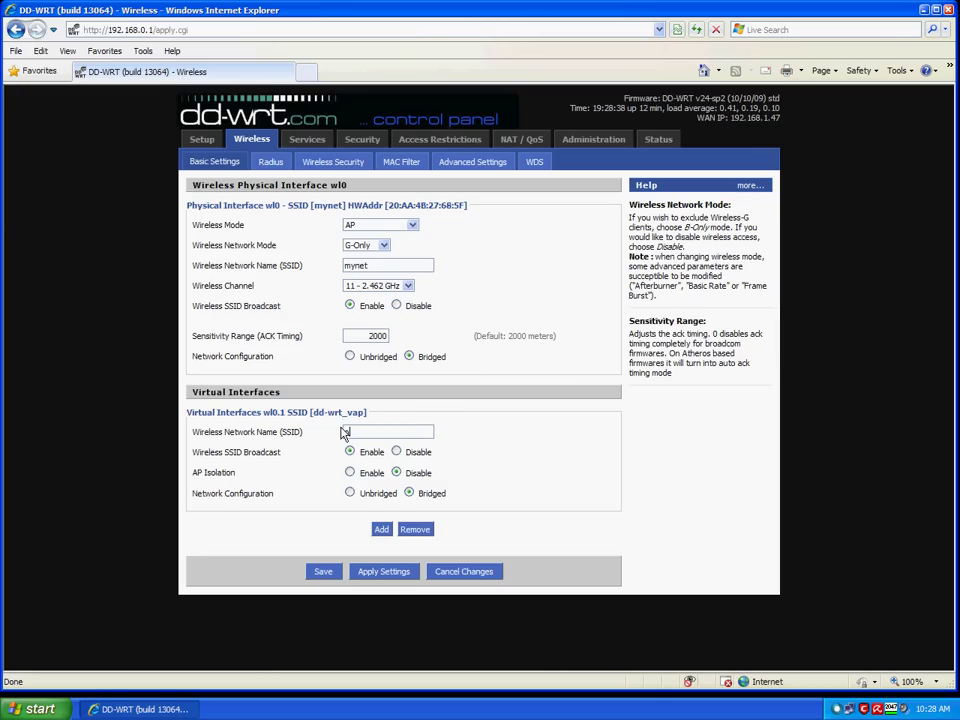
{"action": "type", "text": "opennet"}
{"action": "left_click", "coordinate": [393, 578]}
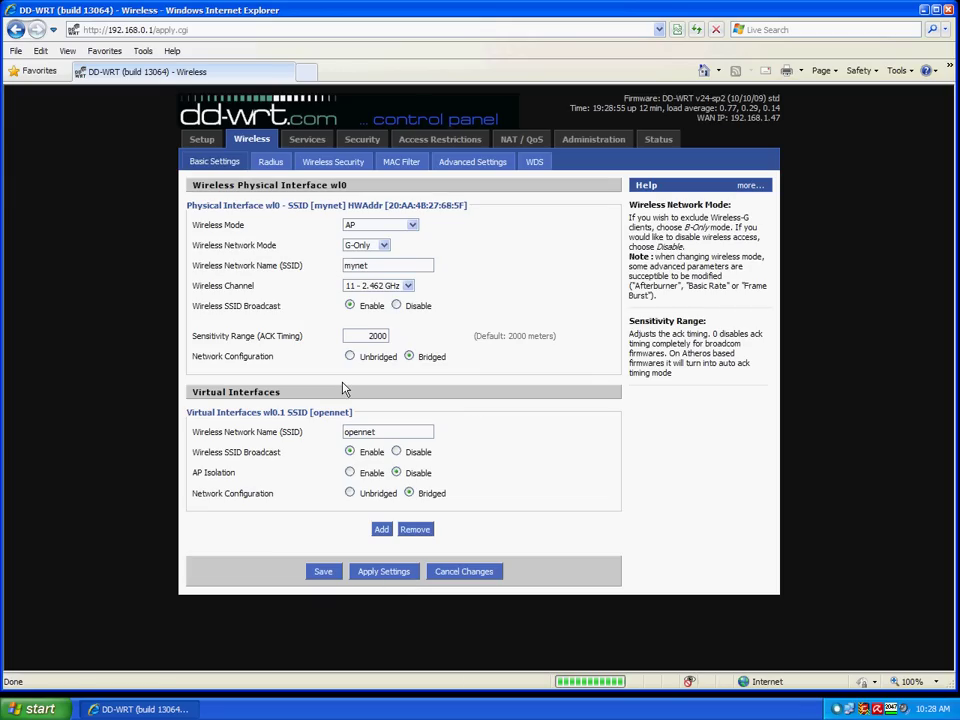
Secure mynet with WPA2 Personal, AES encryption and a shared key, then apply.
{"action": "left_click", "coordinate": [343, 171]}
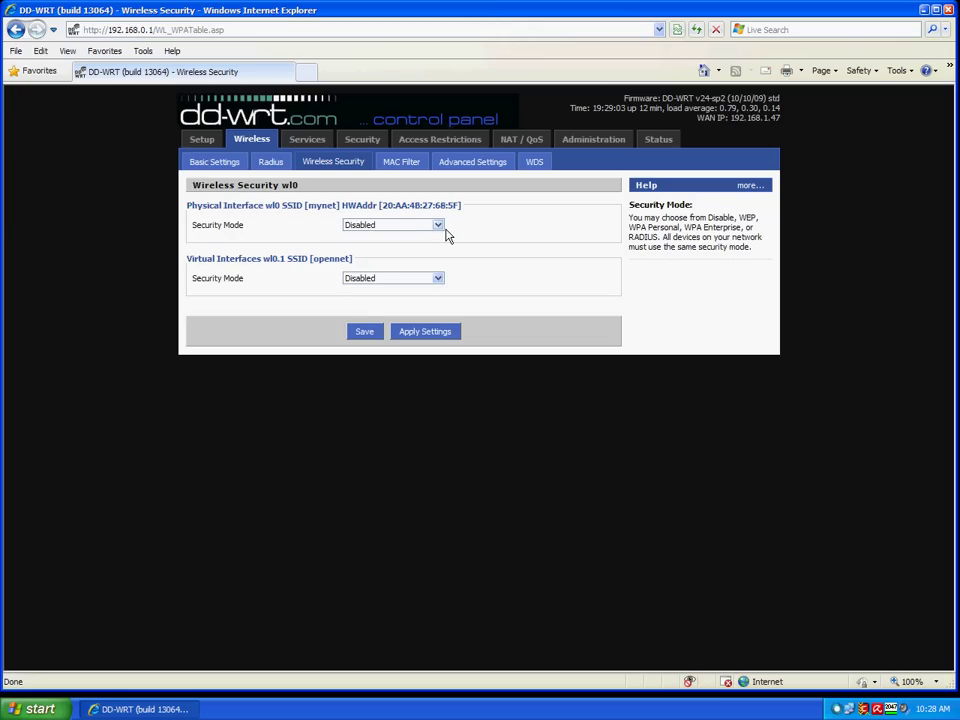
{"action": "left_click", "coordinate": [446, 232]}
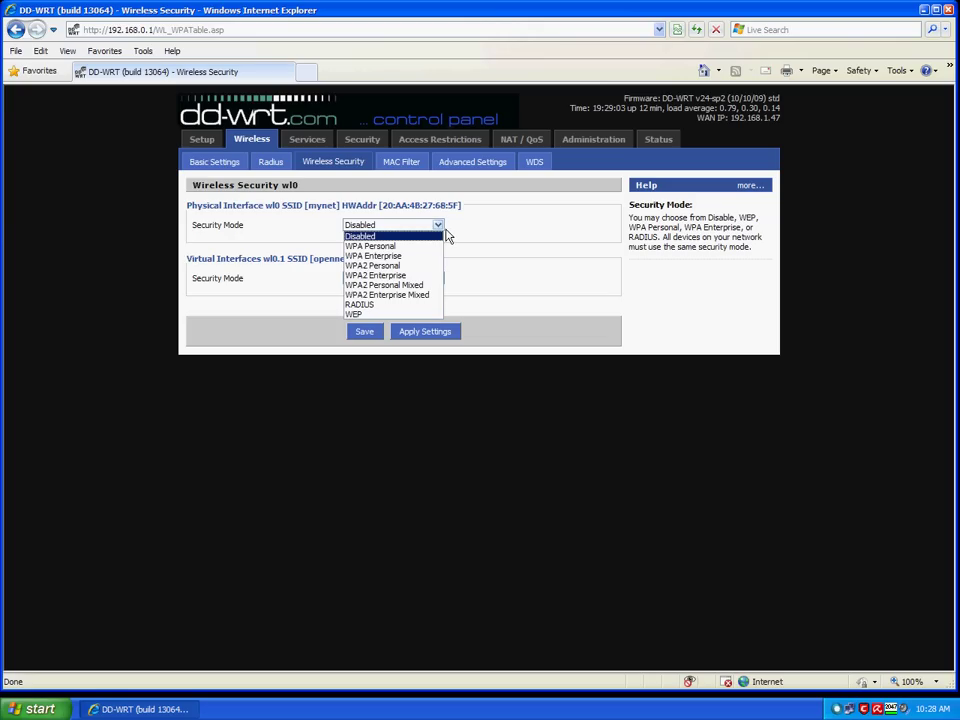
{"action": "left_click", "coordinate": [423, 268]}
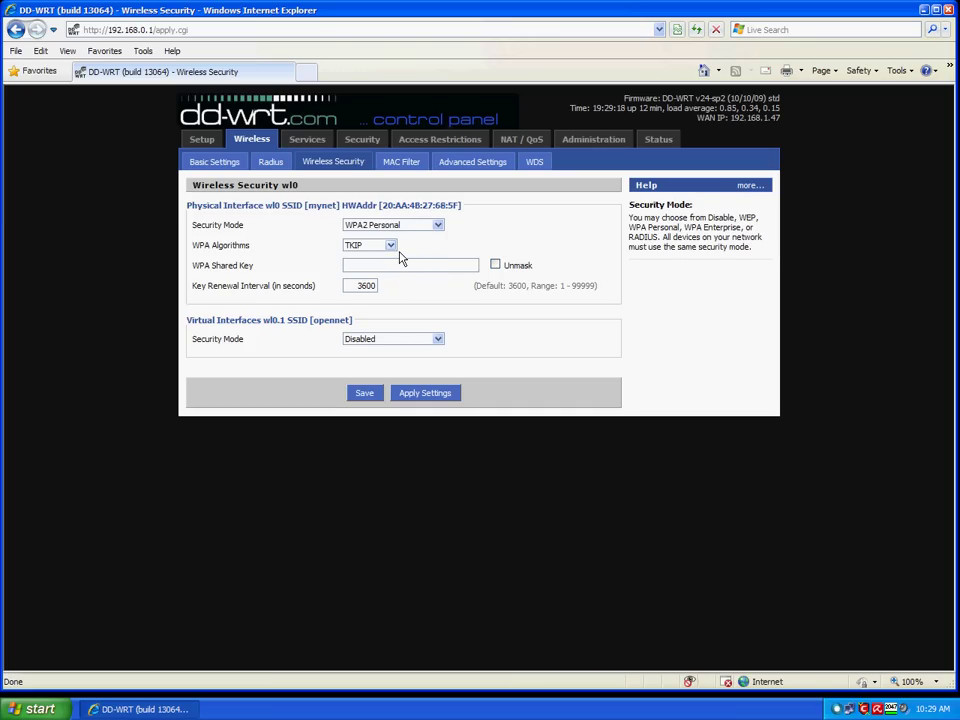
{"action": "left_click", "coordinate": [390, 245]}
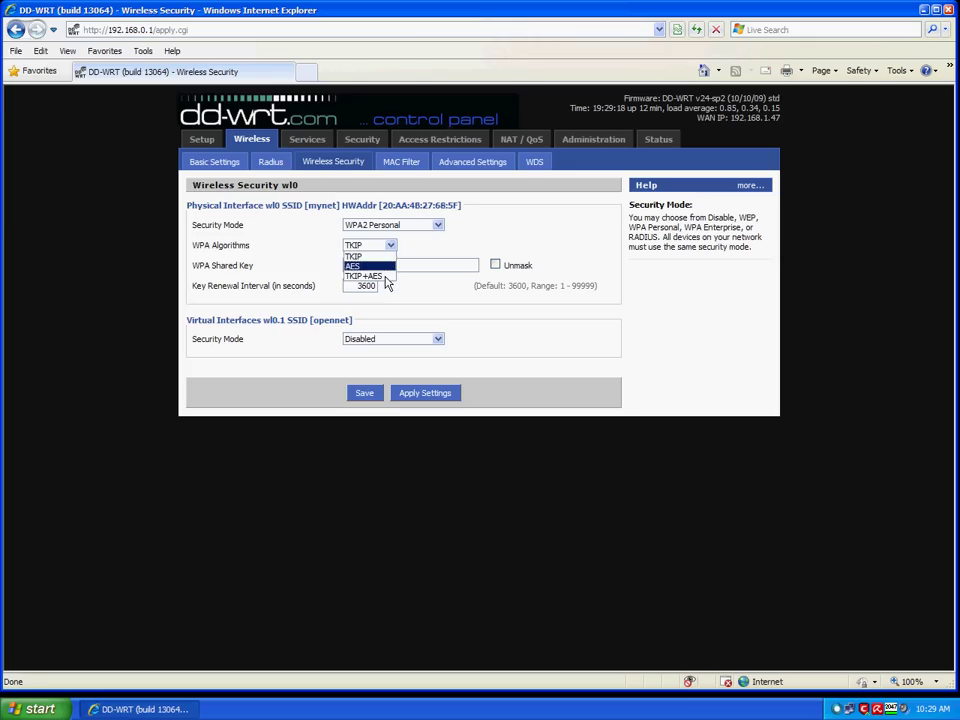
{"action": "left_click", "coordinate": [385, 266]}
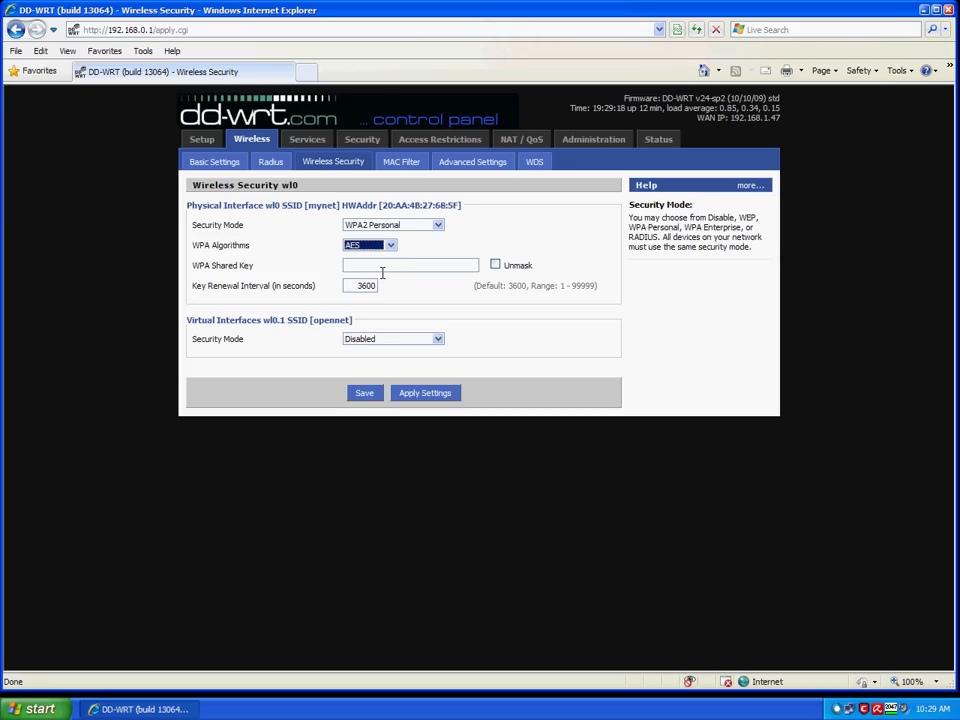
{"action": "left_click", "coordinate": [495, 264]}
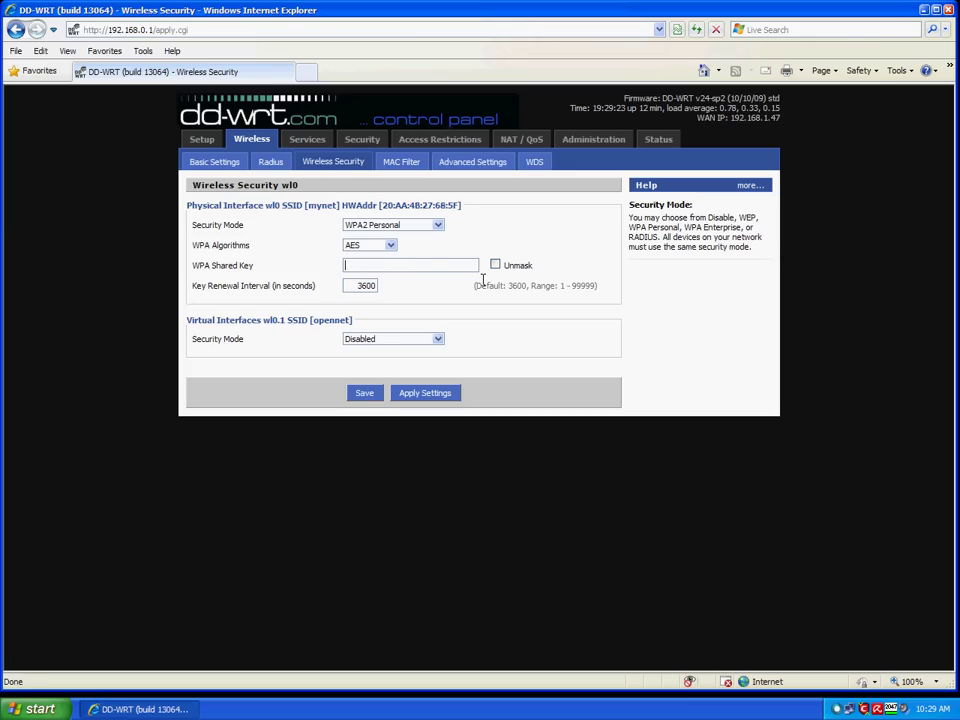
{"action": "left_click", "coordinate": [428, 266]}
{"action": "type", "text": "asdf1234"}
{"action": "left_click", "coordinate": [428, 402]}
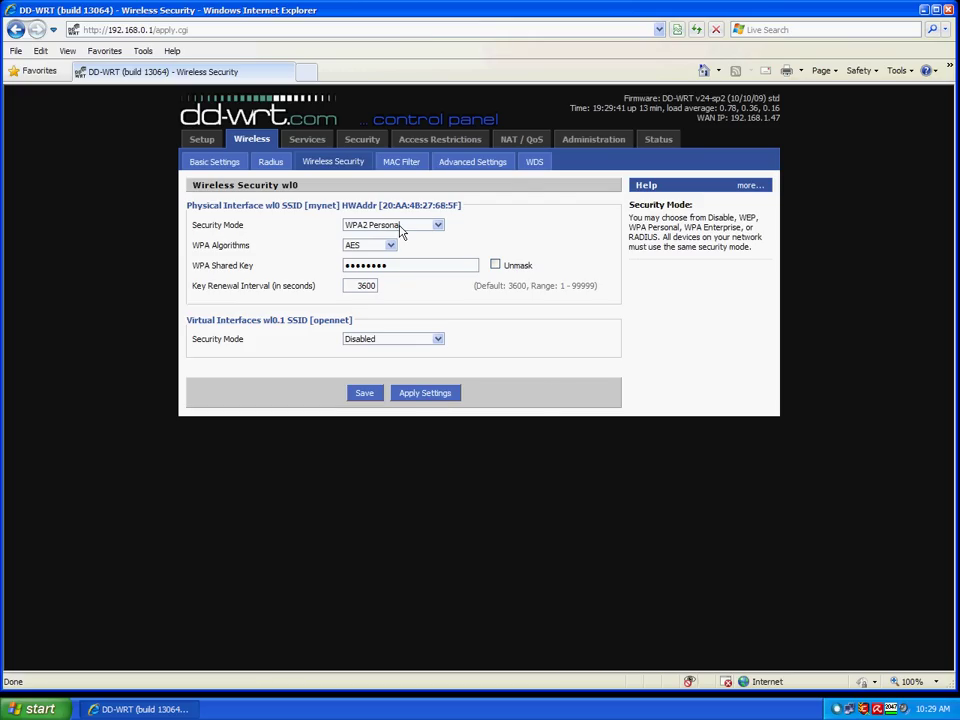
On Setup > Networking, create a new bridge named br1 and apply it.
{"action": "left_click", "coordinate": [212, 146]}
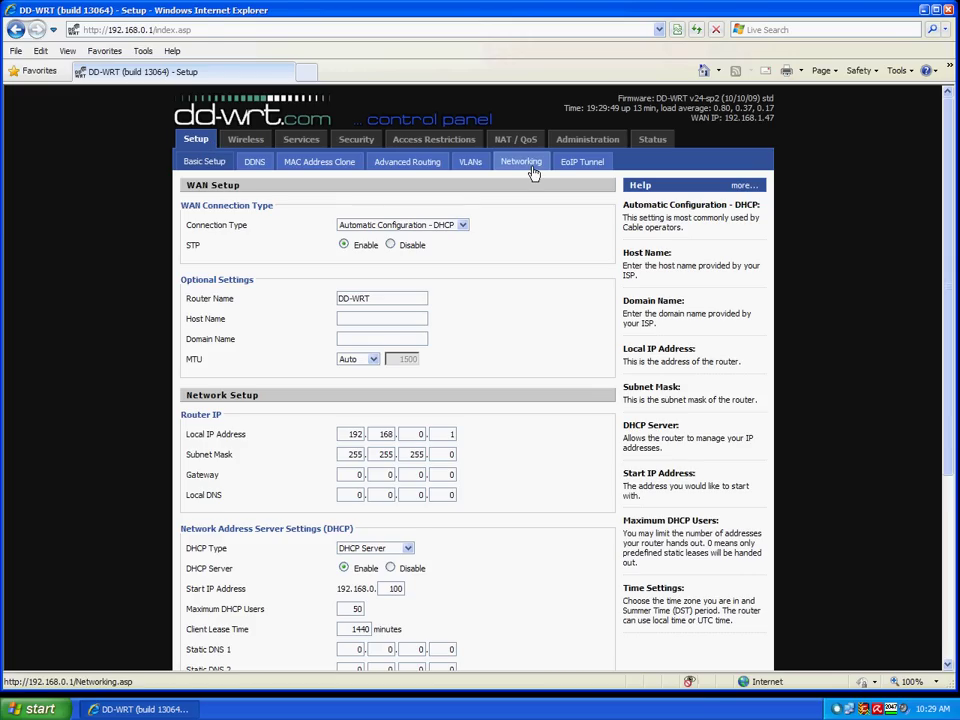
{"action": "left_click", "coordinate": [533, 172]}
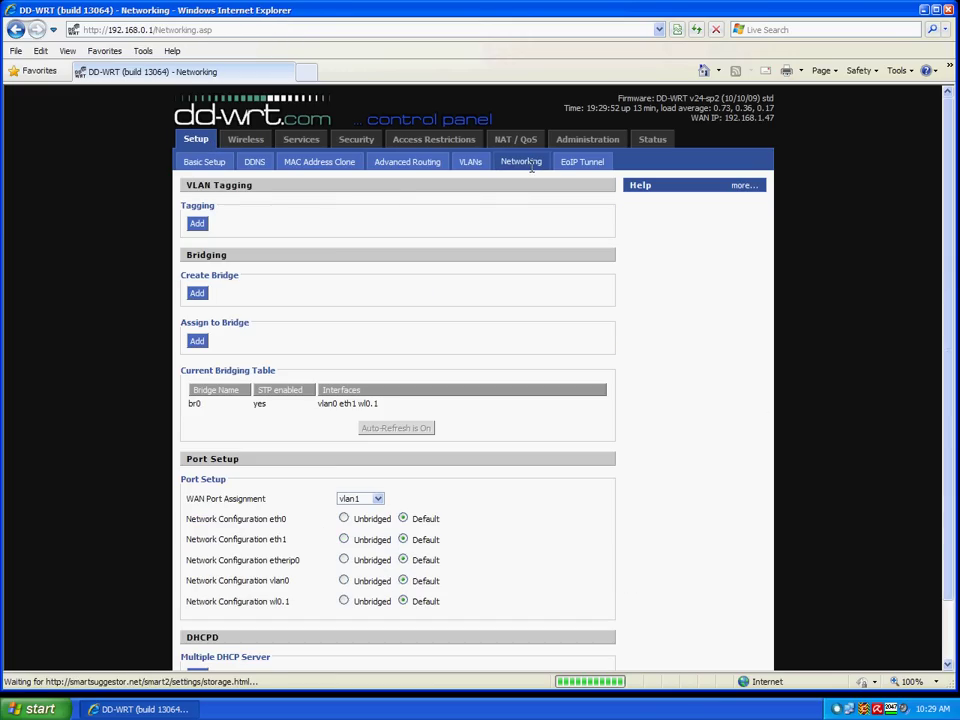
{"action": "scroll", "coordinate": [399, 193], "scroll_direction": "down", "scroll_amount": 2}
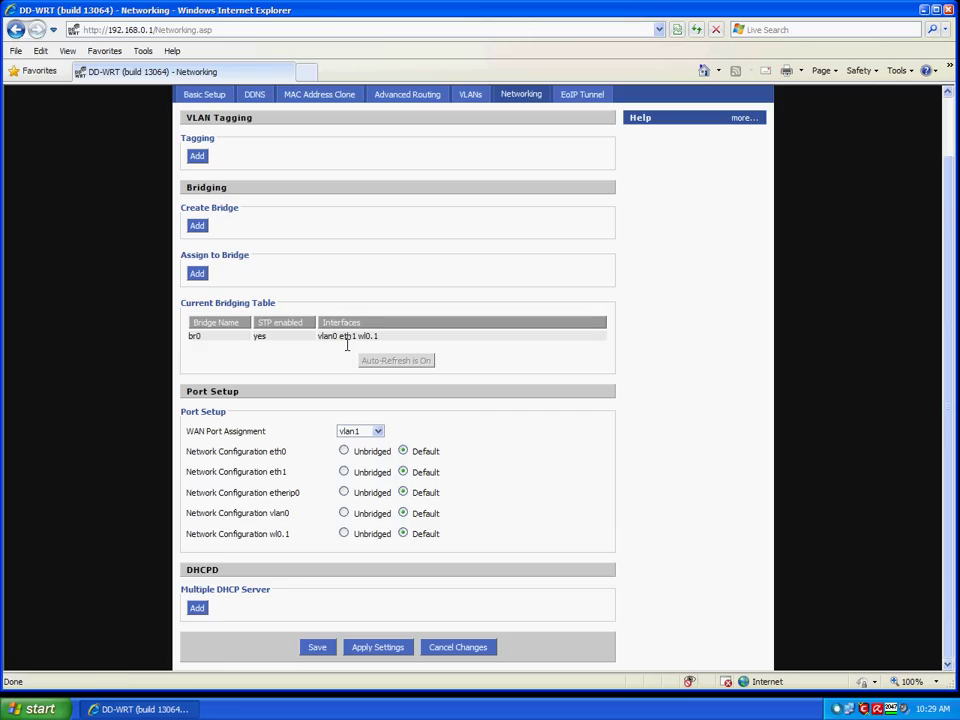
{"action": "left_click_drag", "start_coordinate": [347, 343], "coordinate": [347, 317]}
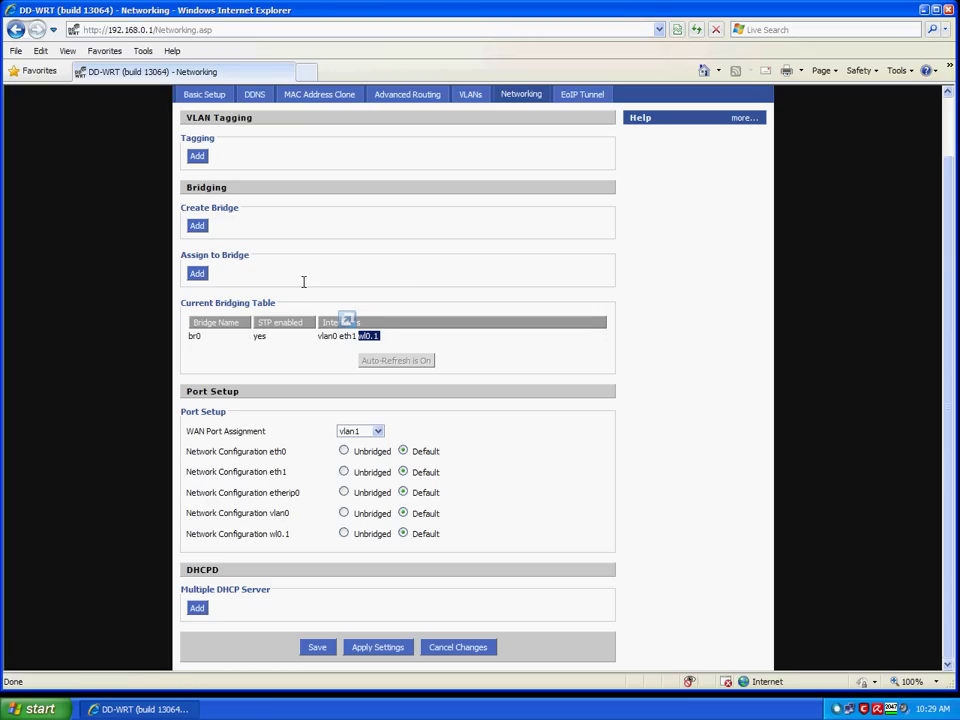
{"action": "left_click", "coordinate": [202, 231]}
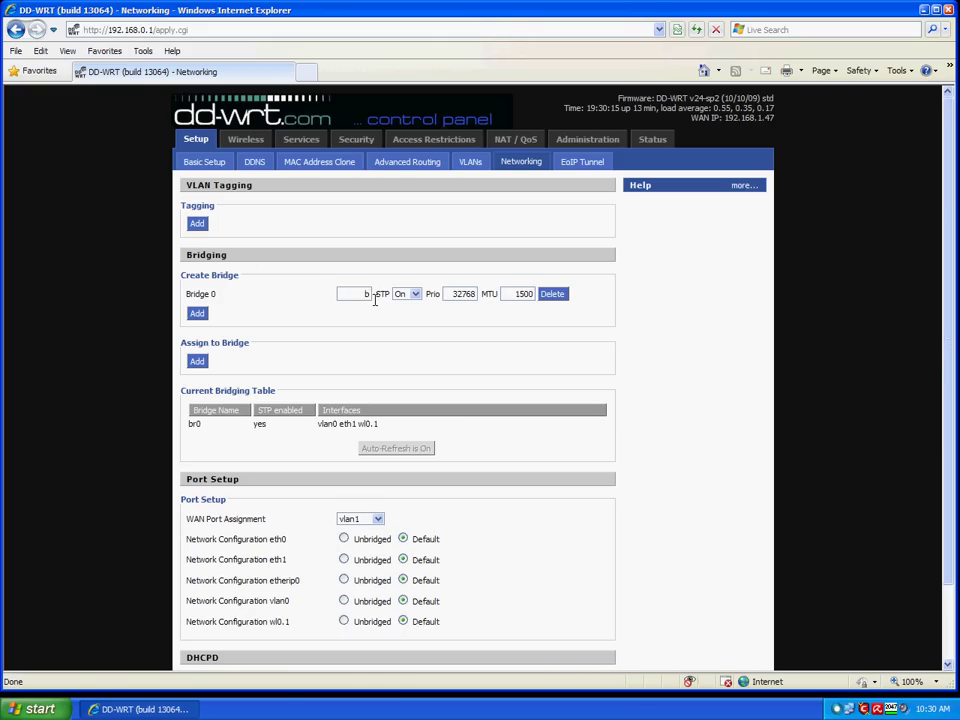
{"action": "type", "text": "1"}
{"action": "scroll", "coordinate": [437, 460], "scroll_direction": "down", "scroll_amount": 2}
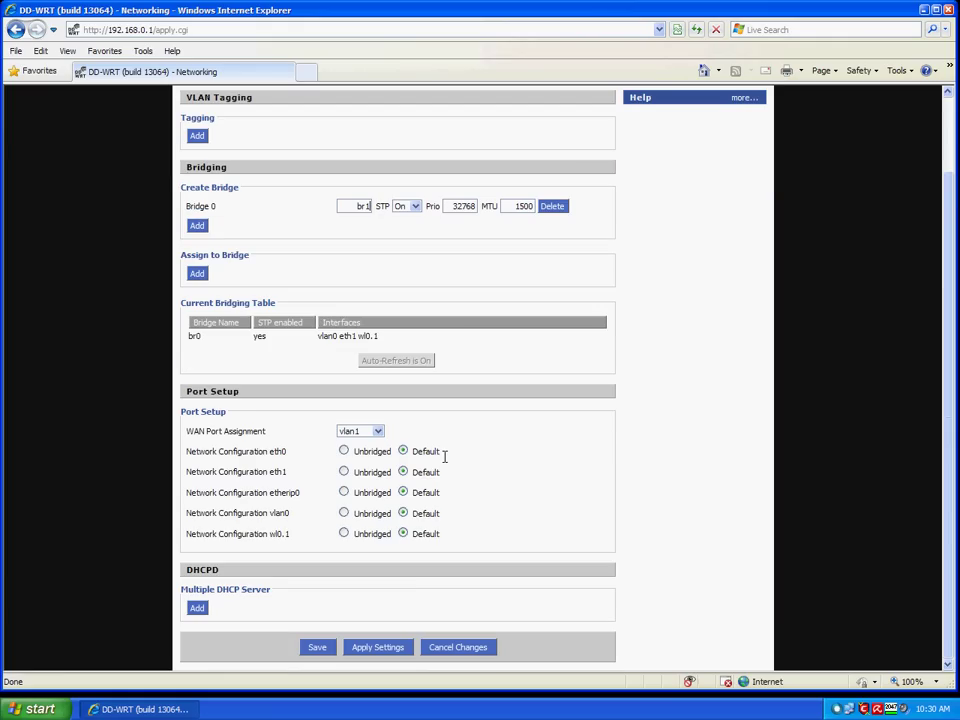
{"action": "left_click", "coordinate": [396, 655]}
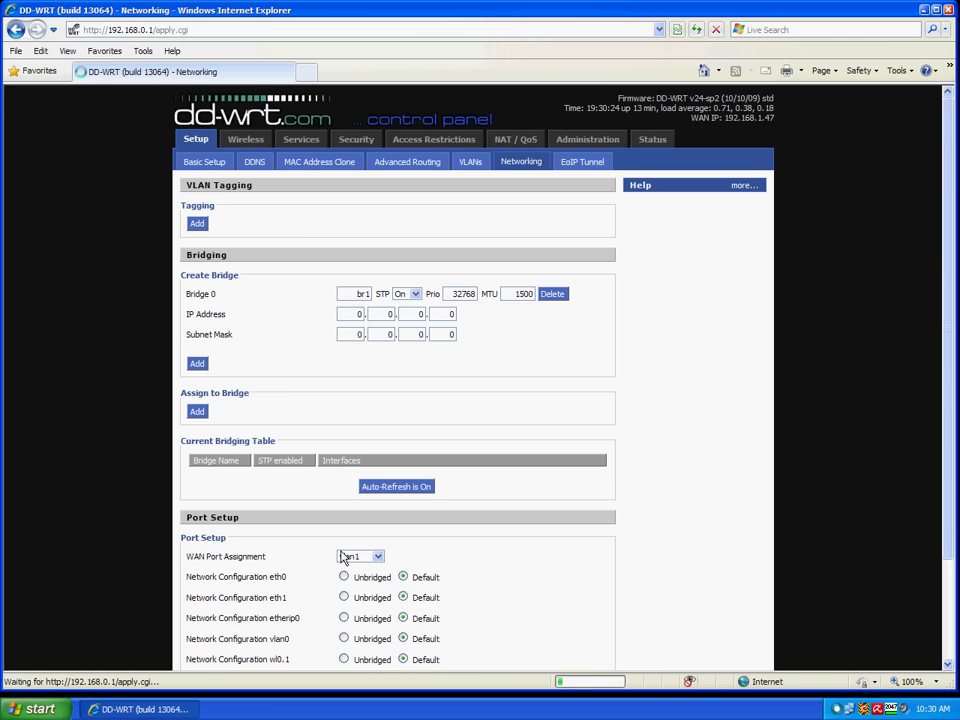
Give bridge br1 IP address 192.168.2.1 and subnet mask 255.255.255.0, then apply.
{"action": "double_click", "coordinate": [360, 315]}
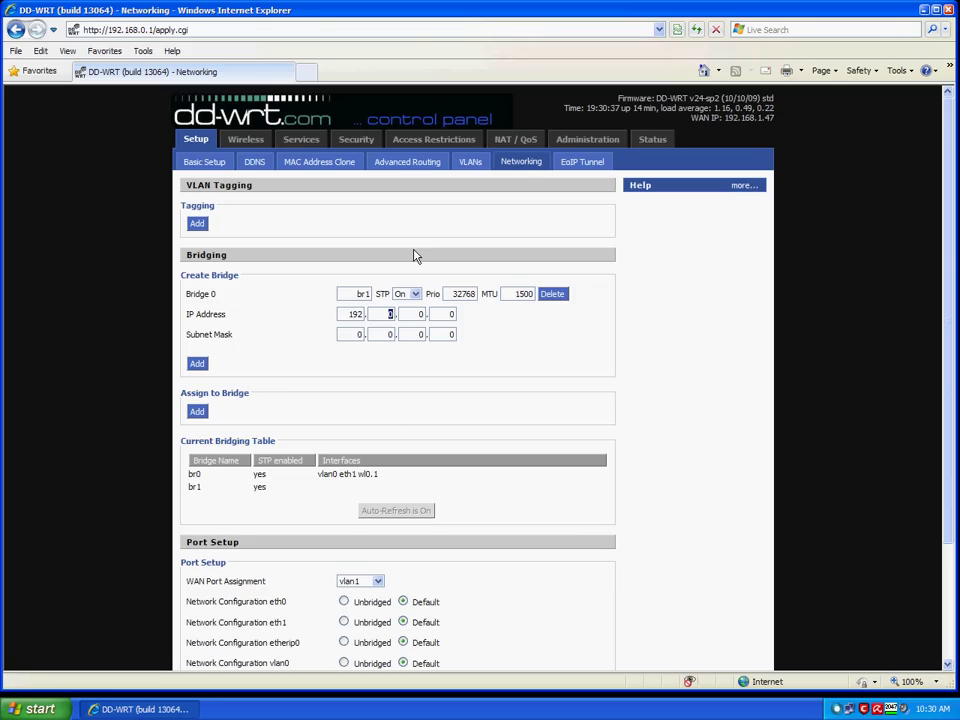
{"action": "type", "text": "68"}
{"action": "key", "text": "Tab"}
{"action": "double_click", "coordinate": [360, 336]}
{"action": "type", "text": "2"}
{"action": "type", "text": "255"}
{"action": "key", "text": "Tab"}
{"action": "scroll", "coordinate": [400, 318], "scroll_direction": "down", "scroll_amount": 3}
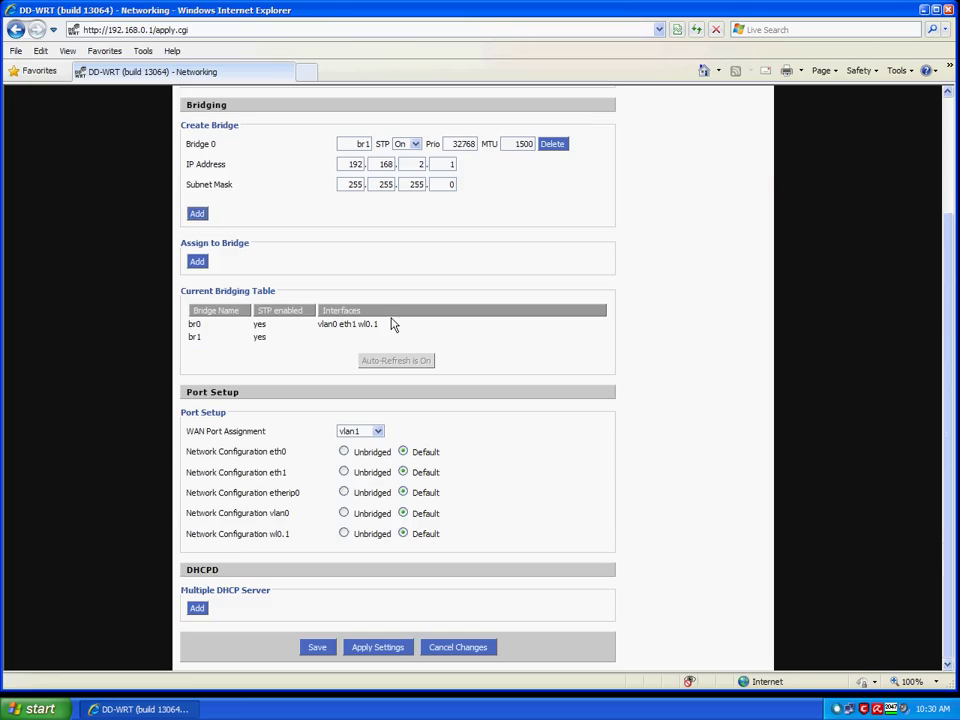
{"action": "left_click", "coordinate": [402, 652]}
{"action": "left_click", "coordinate": [402, 652]}
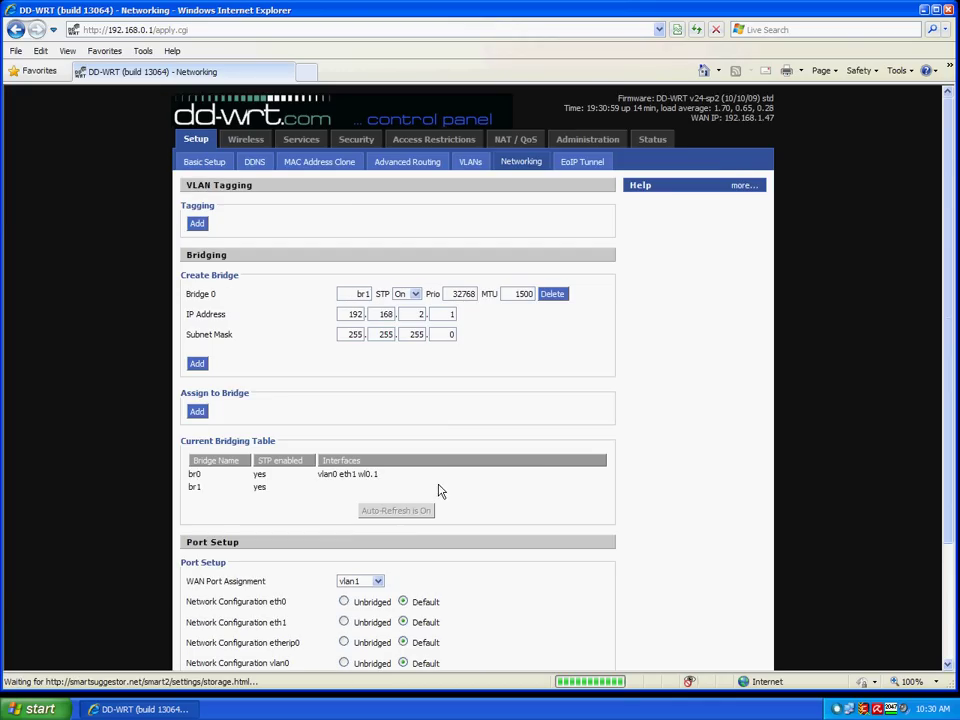
Locate wl0.1 in the bridging table, still listed under br0.
{"action": "scroll", "coordinate": [400, 493], "scroll_direction": "down", "scroll_amount": 2}
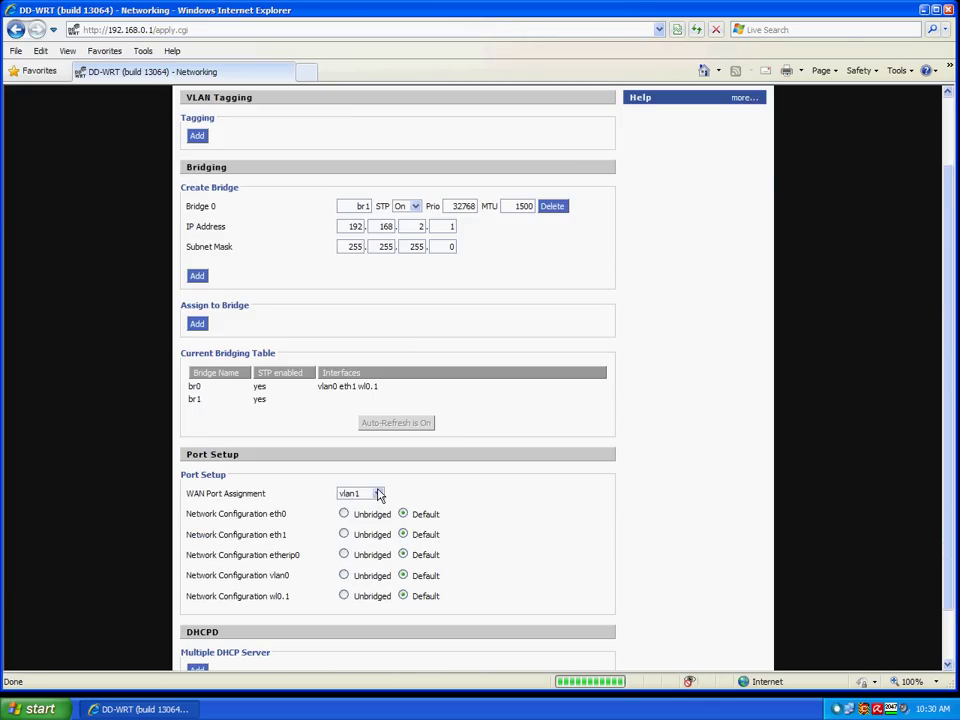
{"action": "double_click", "coordinate": [364, 391]}
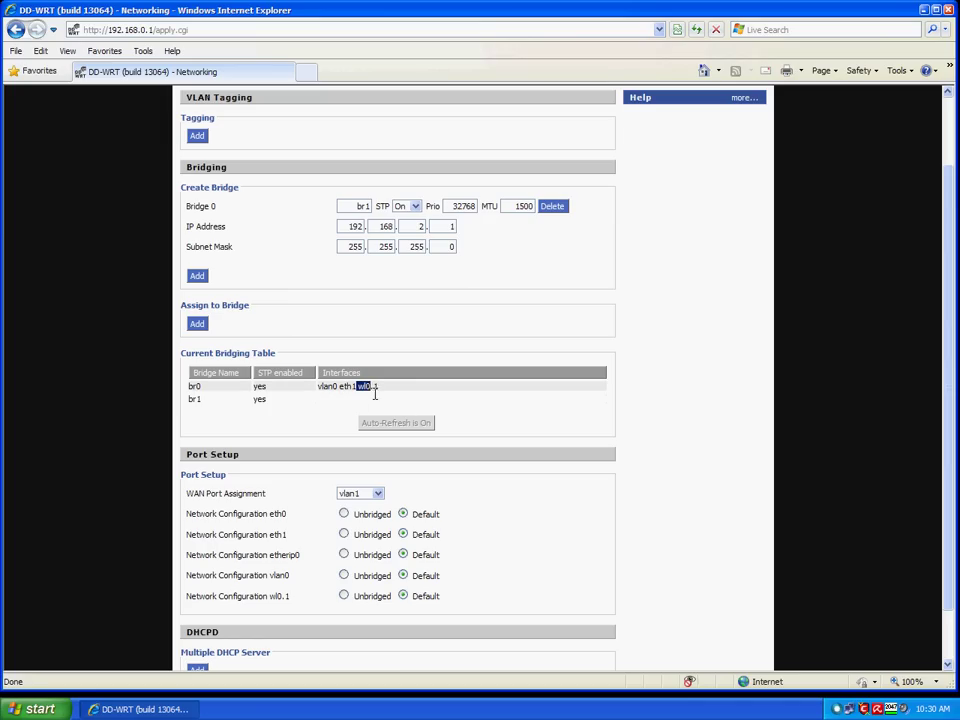
{"action": "left_click", "coordinate": [197, 415]}
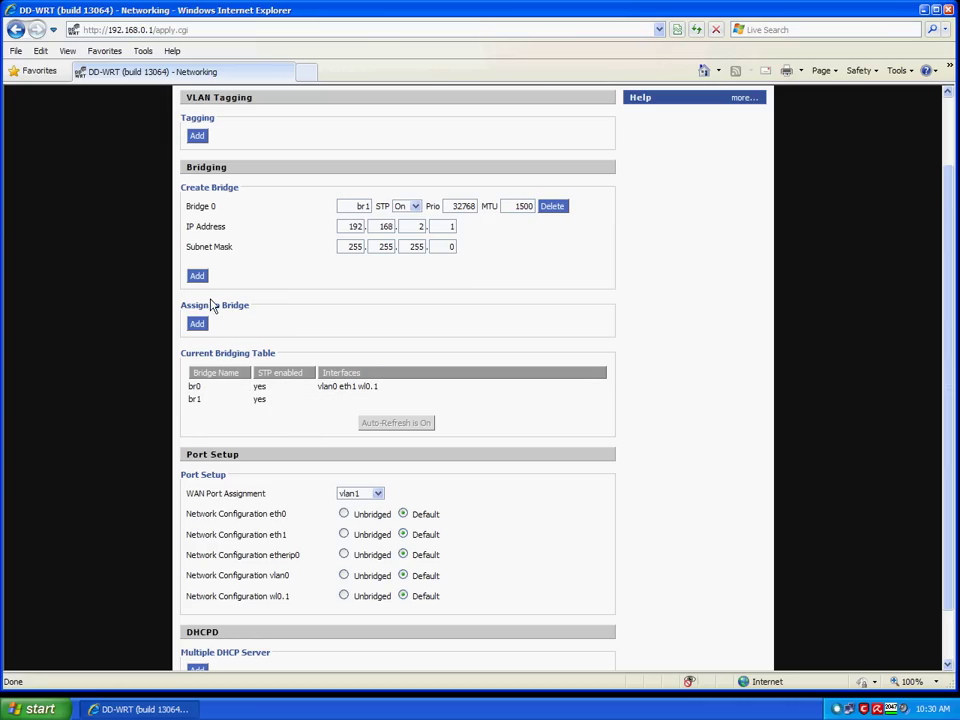
Add a bridge assignment putting interface wl0.1 on br1 and apply it.
{"action": "left_click", "coordinate": [205, 328]}
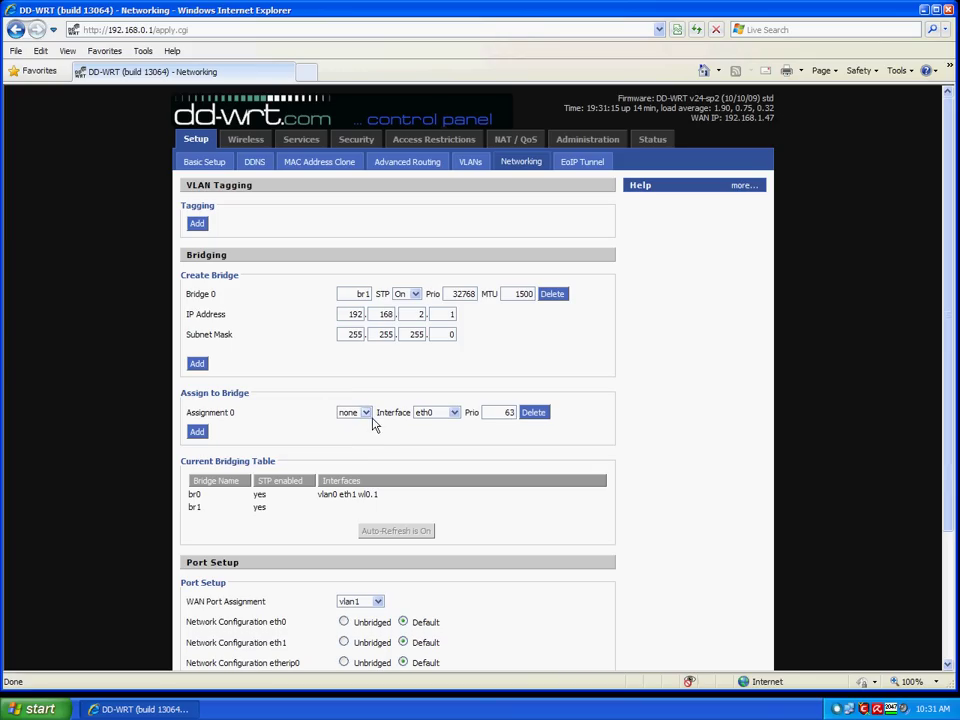
{"action": "left_click", "coordinate": [367, 413]}
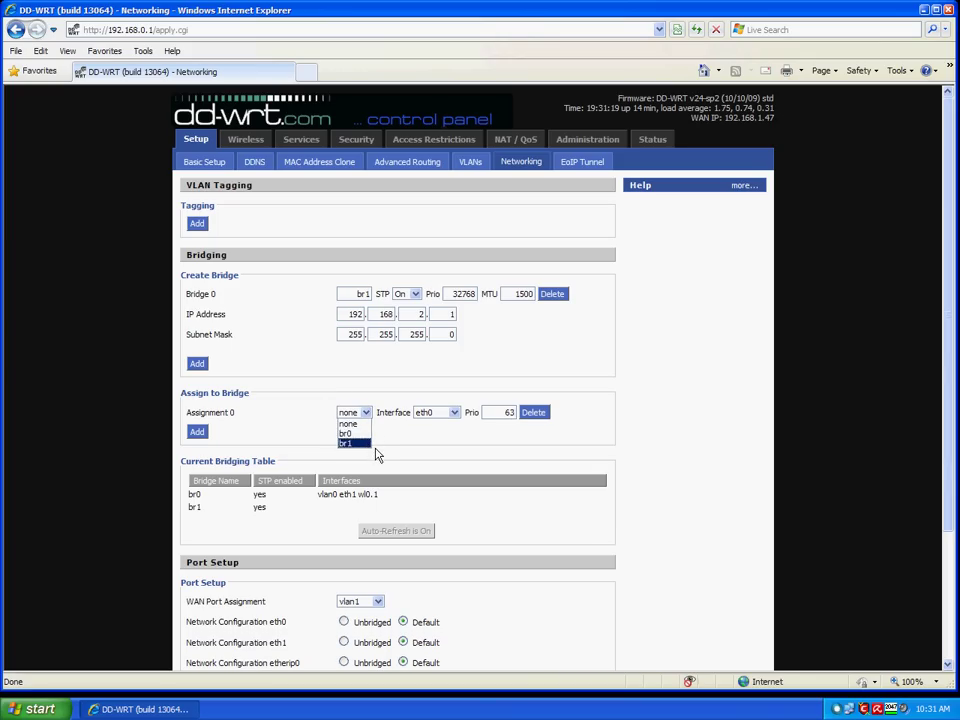
{"action": "left_click", "coordinate": [376, 445]}
{"action": "left_click", "coordinate": [460, 418]}
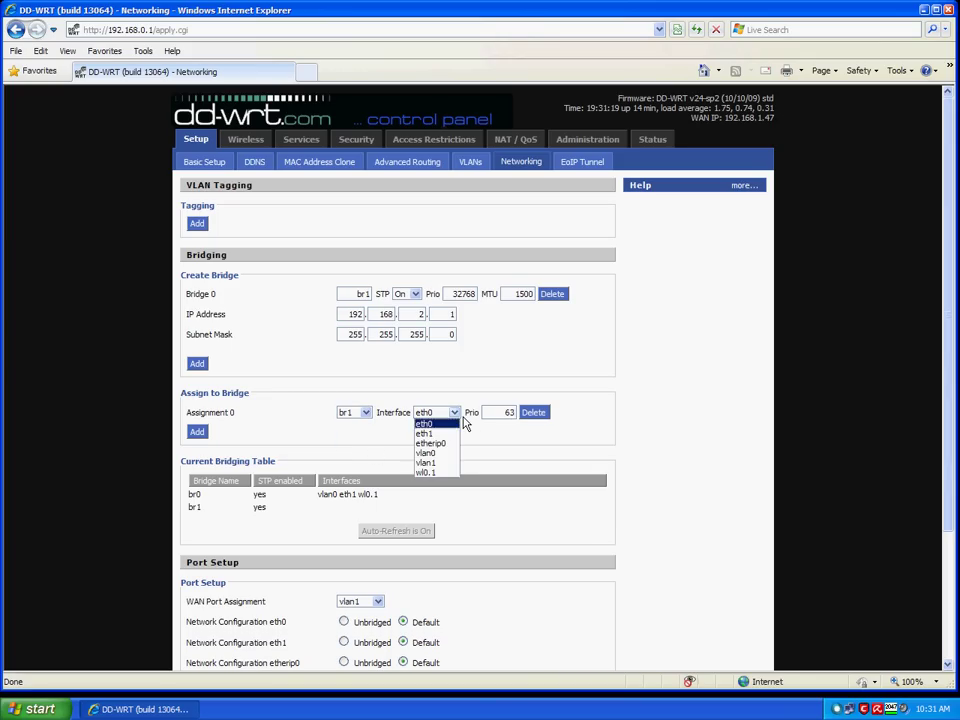
{"action": "left_click", "coordinate": [445, 473]}
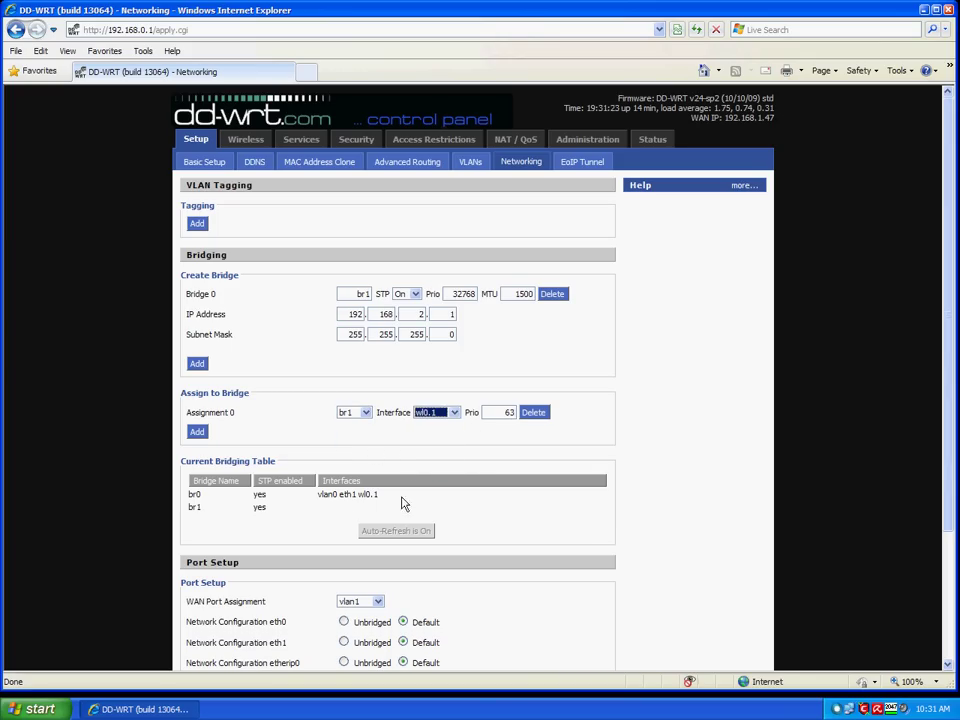
{"action": "double_click", "coordinate": [369, 494]}
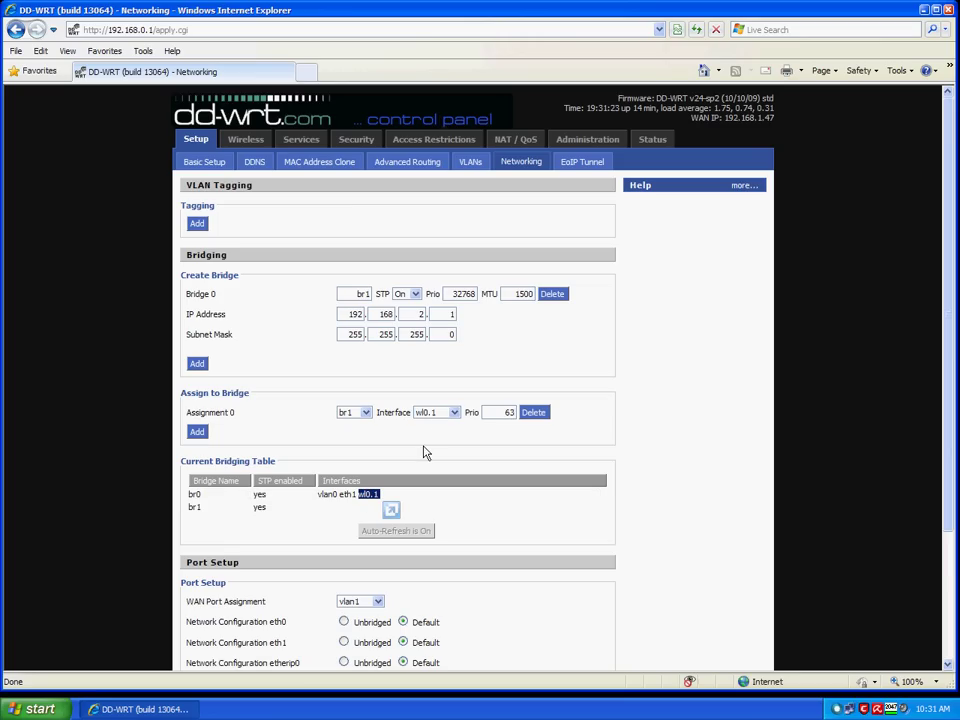
{"action": "left_click", "coordinate": [436, 413]}
{"action": "left_click", "coordinate": [508, 491]}
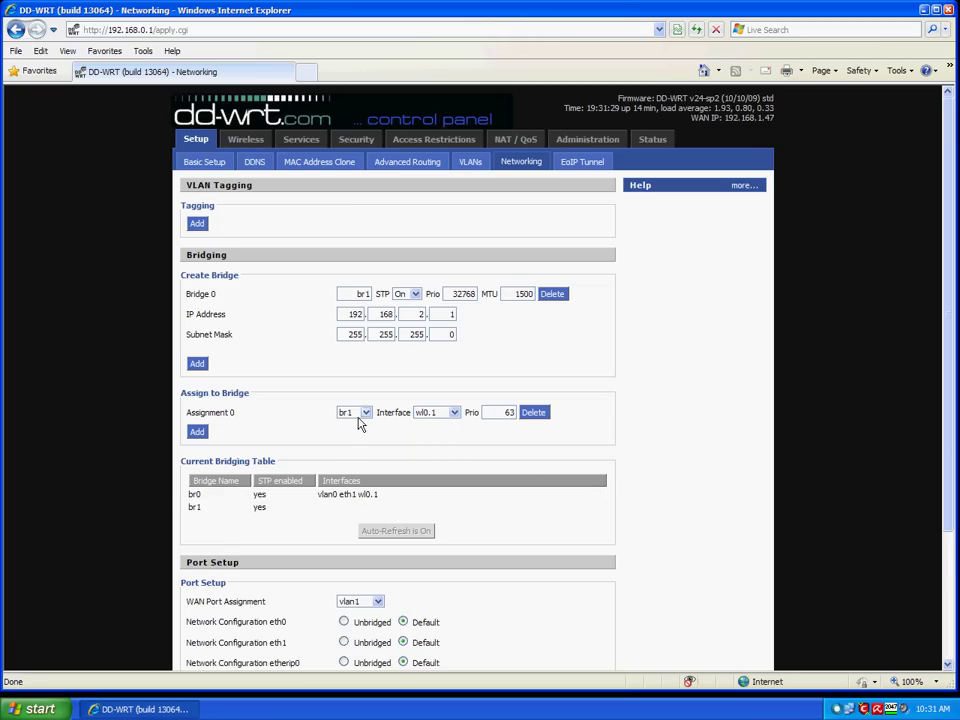
{"action": "scroll", "coordinate": [482, 539], "scroll_direction": "down", "scroll_amount": 3}
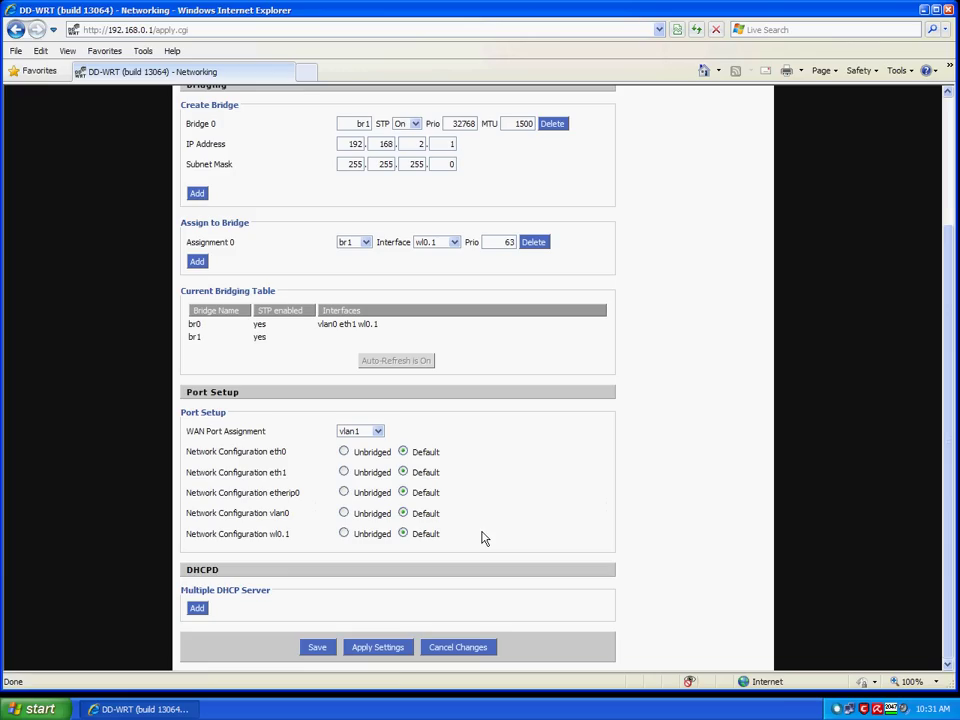
{"action": "left_click", "coordinate": [388, 650]}
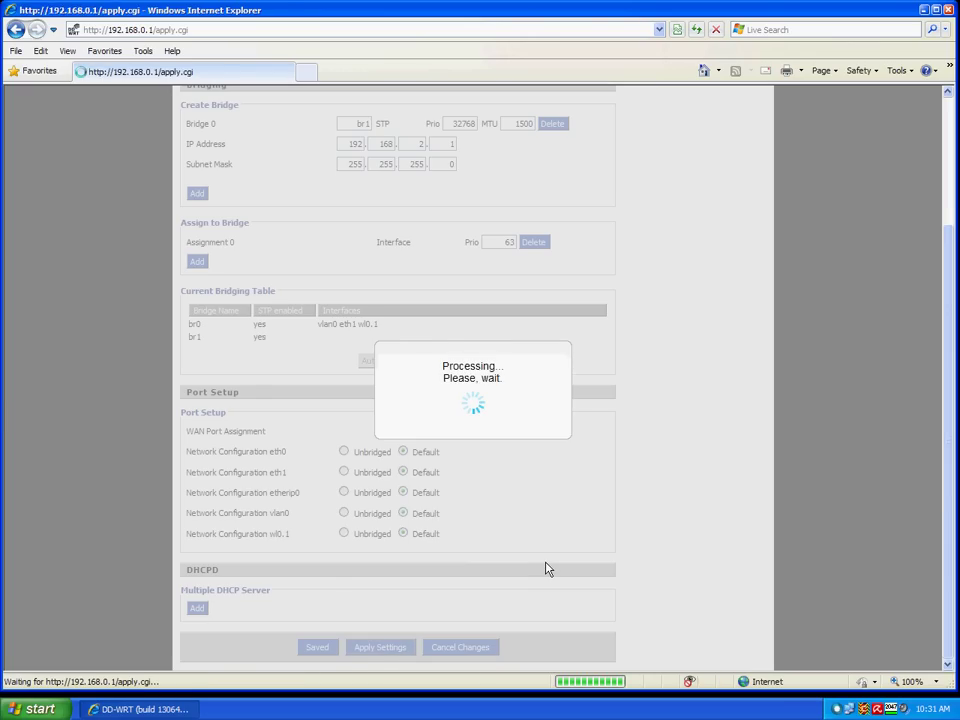
{"action": "scroll", "coordinate": [546, 569], "scroll_direction": "down", "scroll_amount": 3}
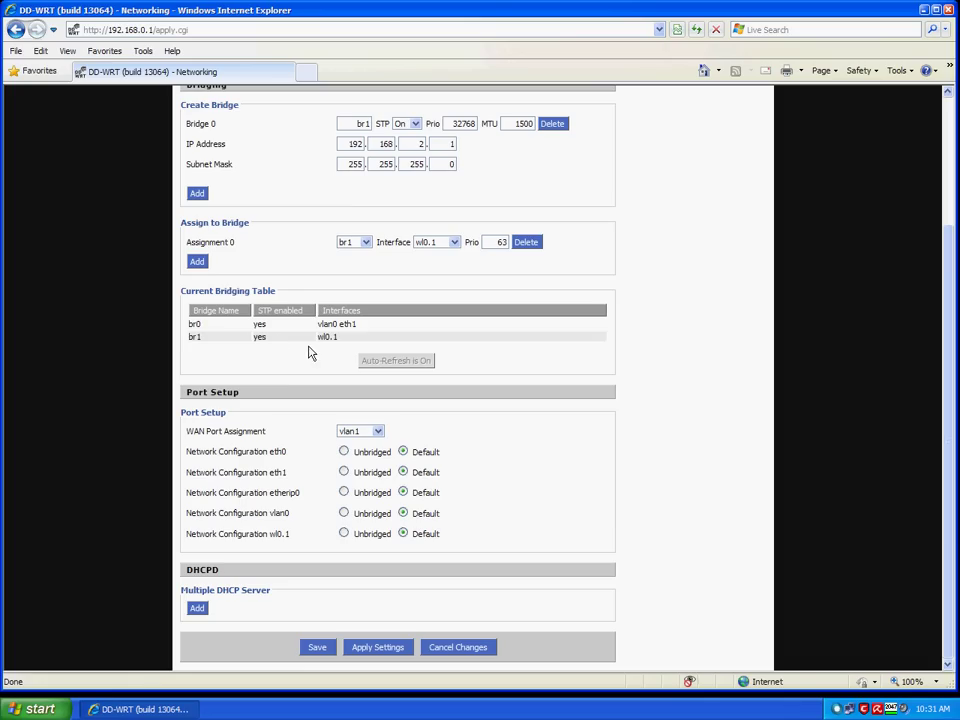
Add a DHCP server entry on bridge br1 (start 100, max 50, lease 3600) and apply it.
{"action": "left_click", "coordinate": [209, 616]}
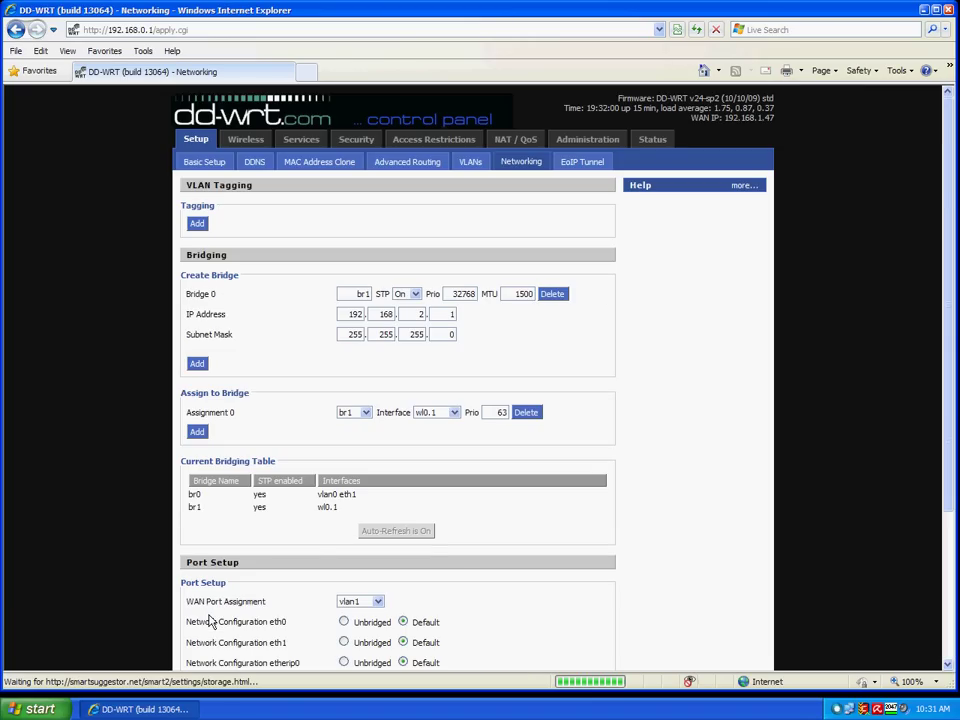
{"action": "scroll", "coordinate": [470, 546], "scroll_direction": "down", "scroll_amount": 3}
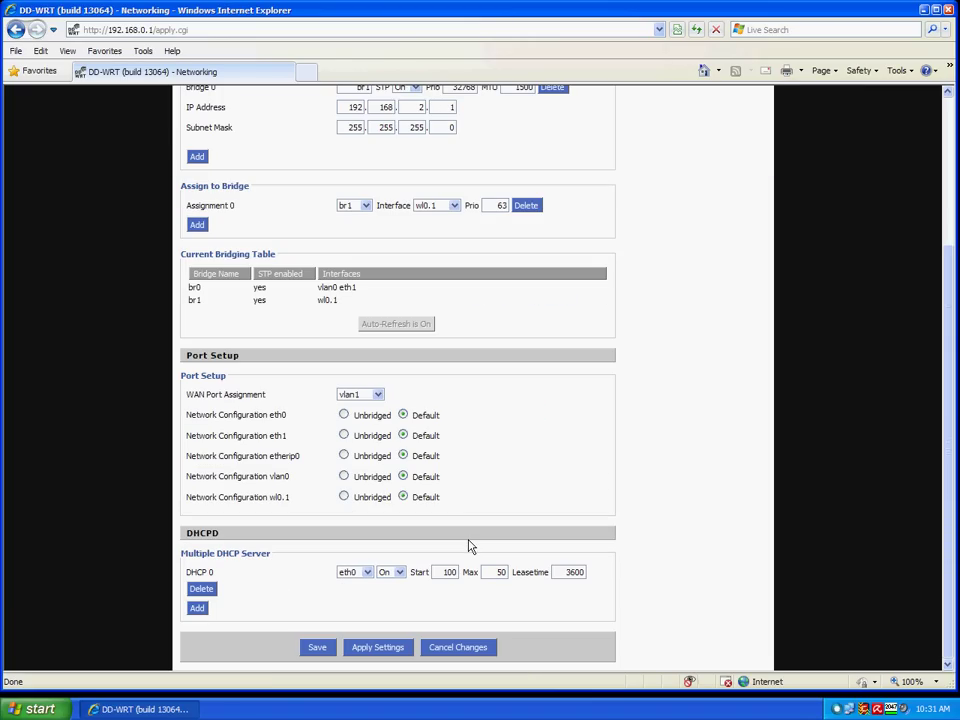
{"action": "left_click", "coordinate": [376, 581]}
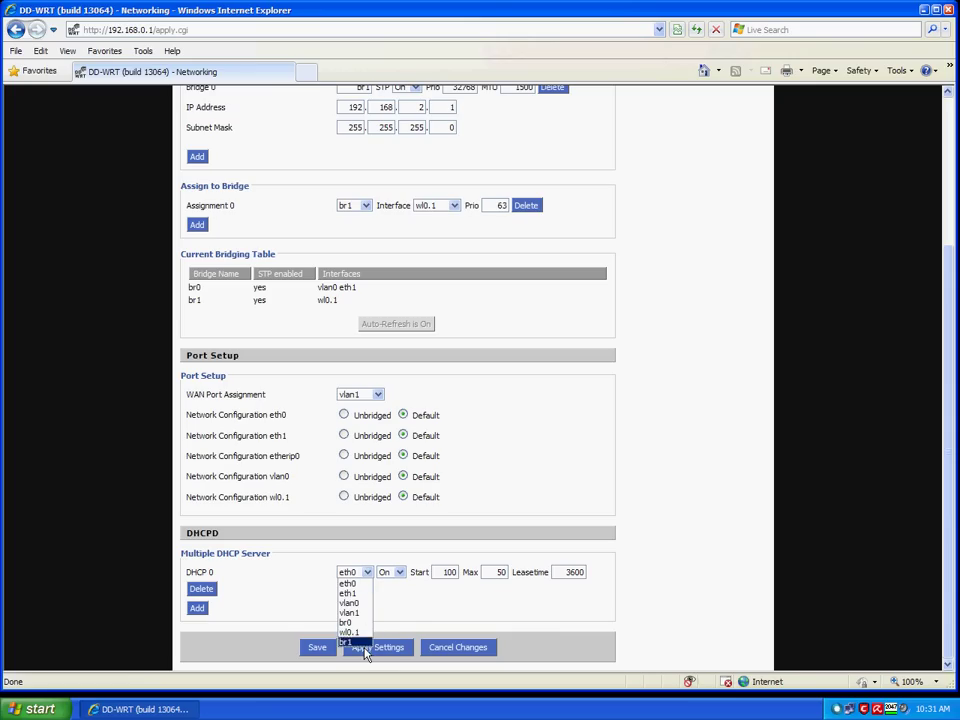
{"action": "left_click", "coordinate": [364, 645]}
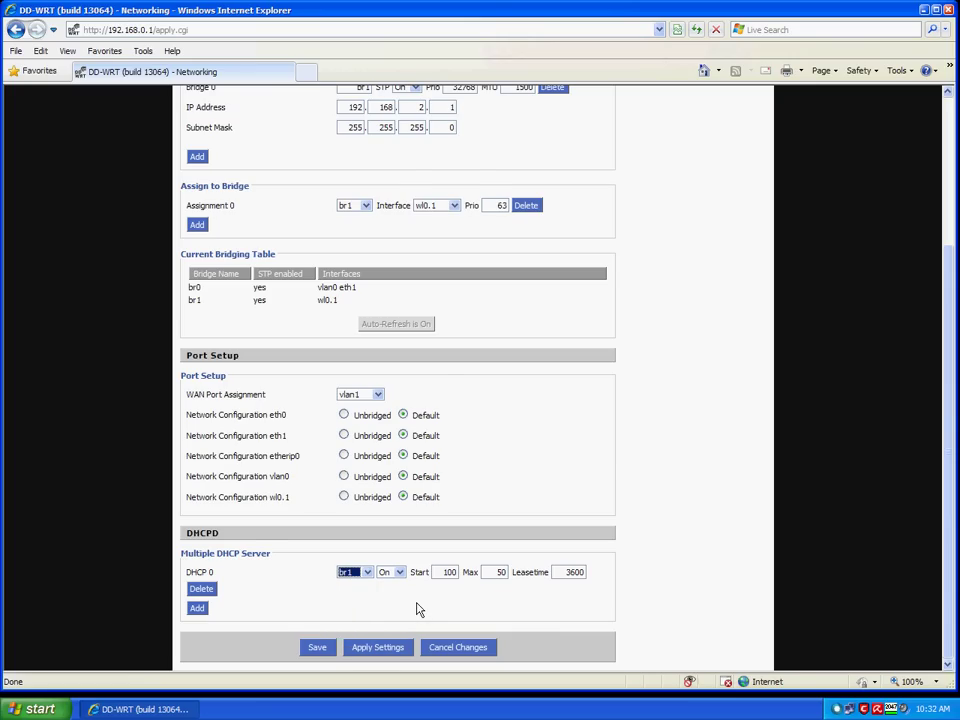
{"action": "scroll", "coordinate": [418, 609], "scroll_direction": "up", "scroll_amount": 2}
{"action": "scroll", "coordinate": [420, 607], "scroll_direction": "up", "scroll_amount": 2}
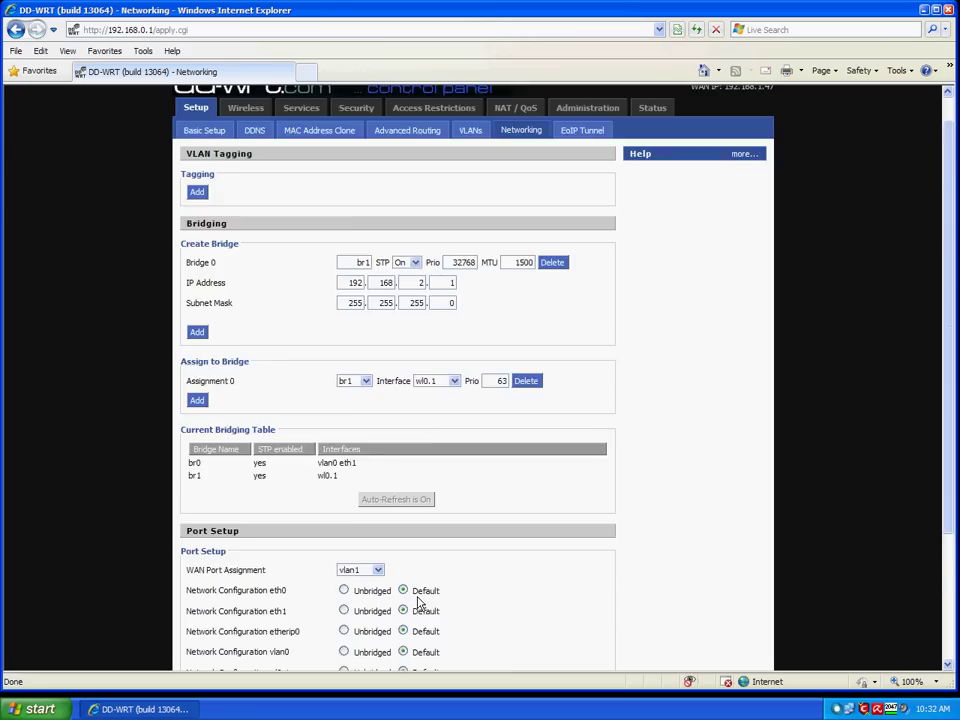
{"action": "scroll", "coordinate": [410, 500], "scroll_direction": "down", "scroll_amount": 2}
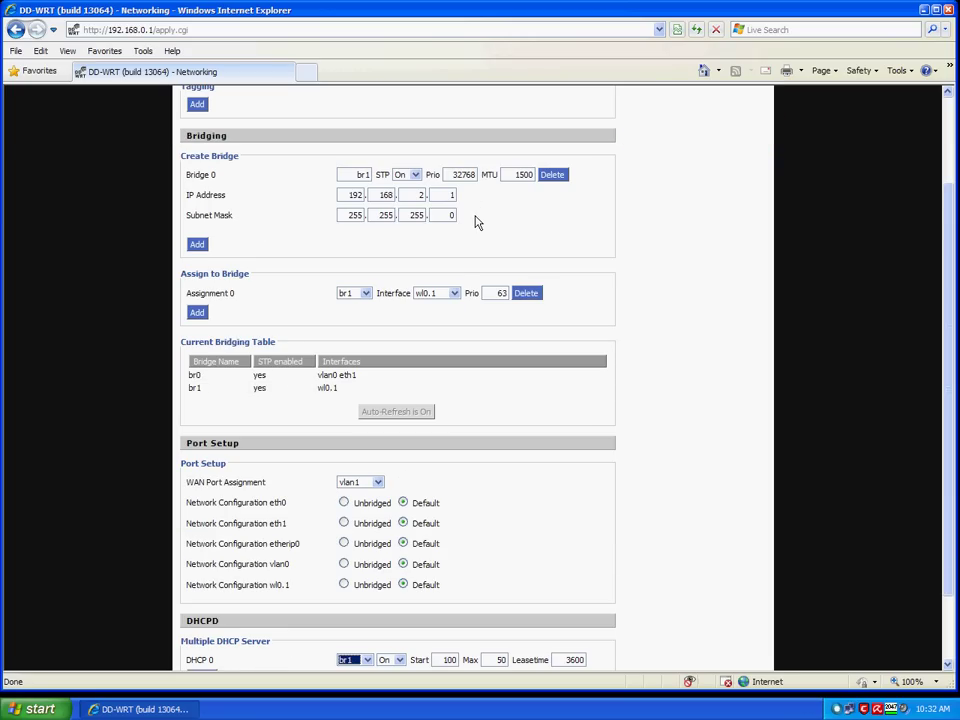
{"action": "scroll", "coordinate": [478, 230], "scroll_direction": "down", "scroll_amount": 2}
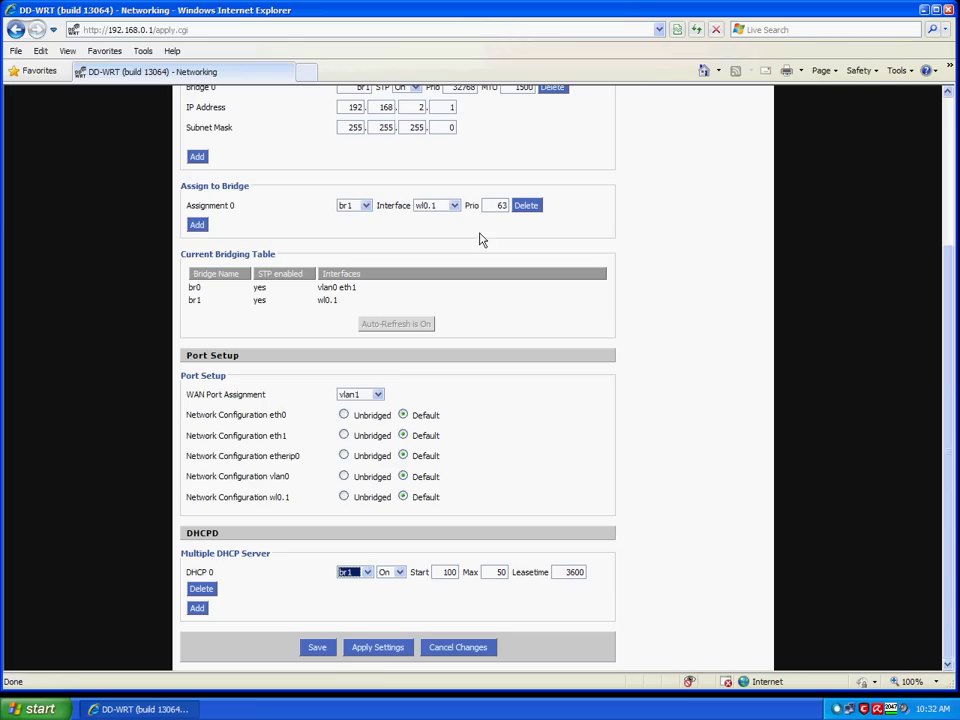
{"action": "left_click", "coordinate": [382, 654]}
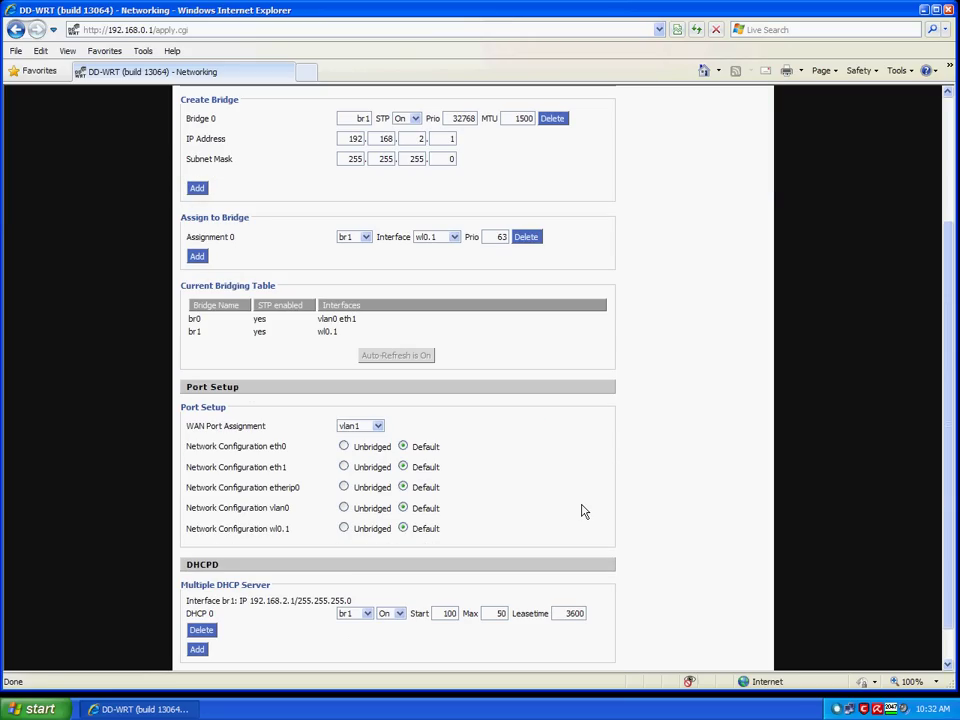
{"action": "scroll", "coordinate": [584, 511], "scroll_direction": "up", "scroll_amount": 3}
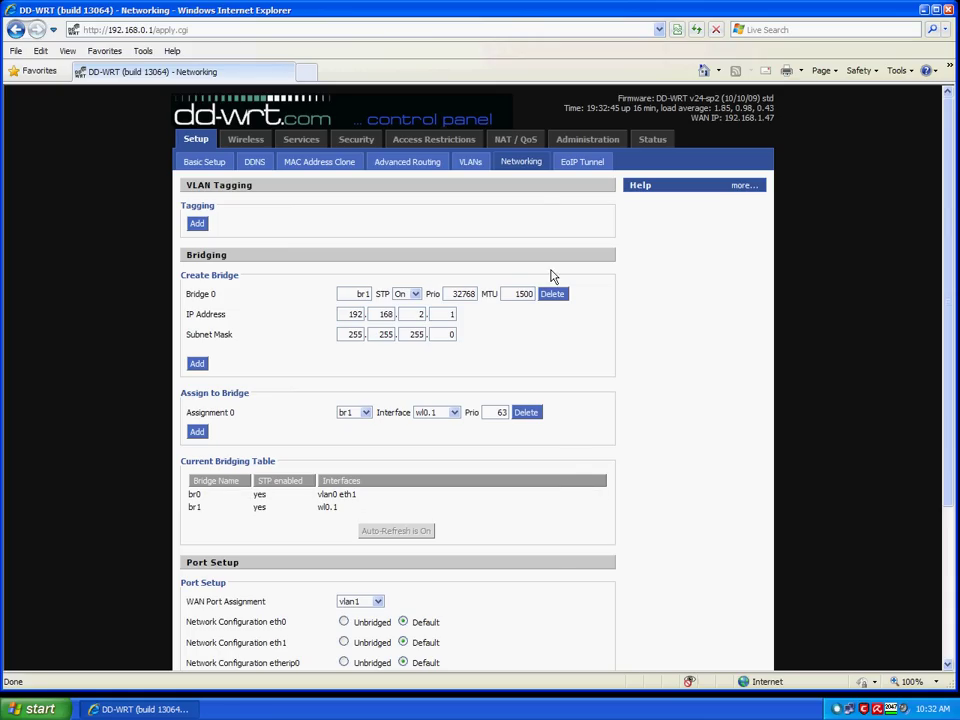
Enable Start QoS on the NAT / QoS > QoS page.
{"action": "left_click", "coordinate": [536, 150]}
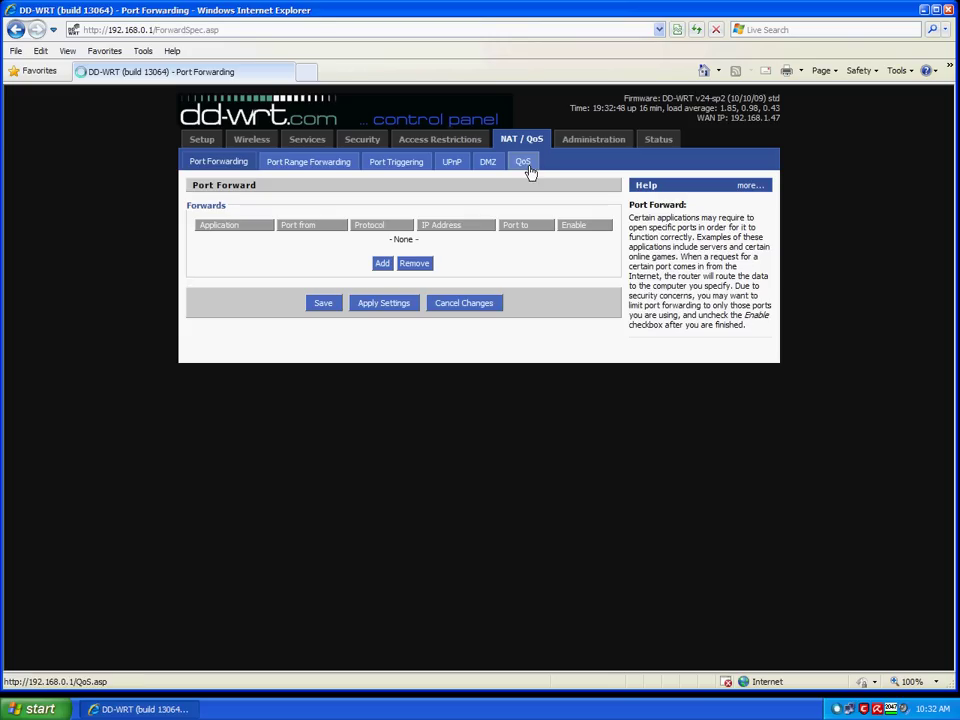
{"action": "left_click", "coordinate": [530, 170]}
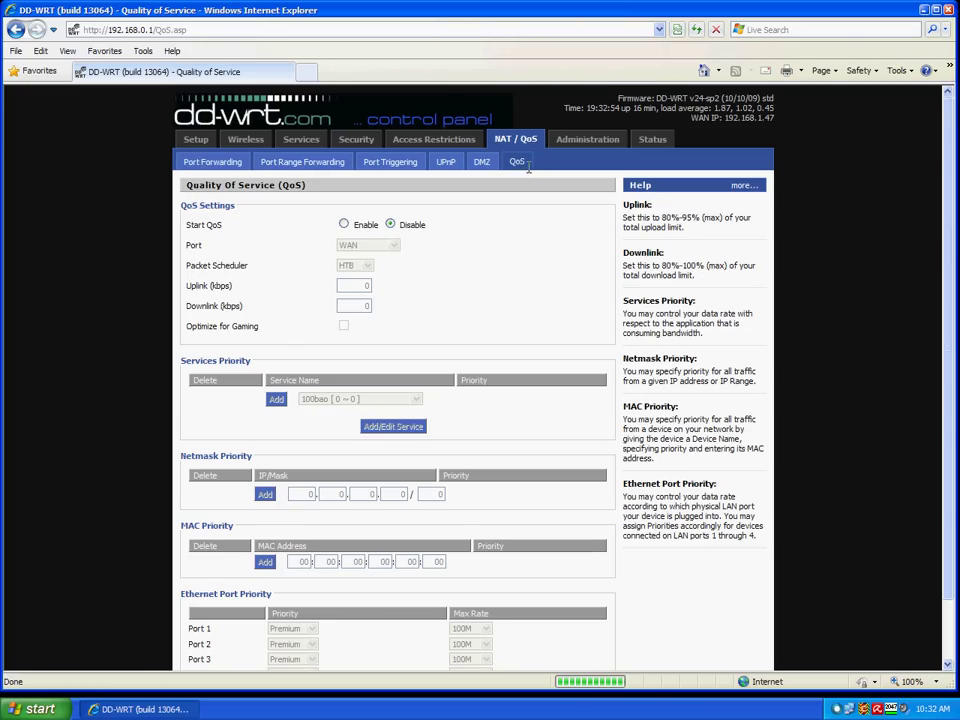
{"action": "left_click", "coordinate": [344, 225]}
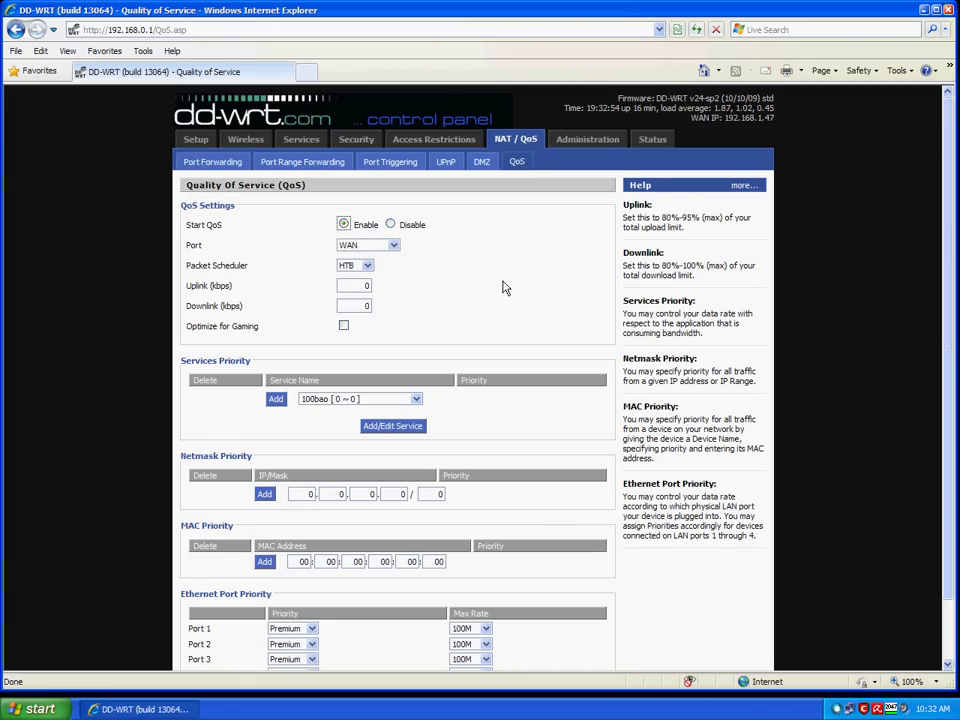
{"action": "scroll", "coordinate": [508, 285], "scroll_direction": "down", "scroll_amount": 2}
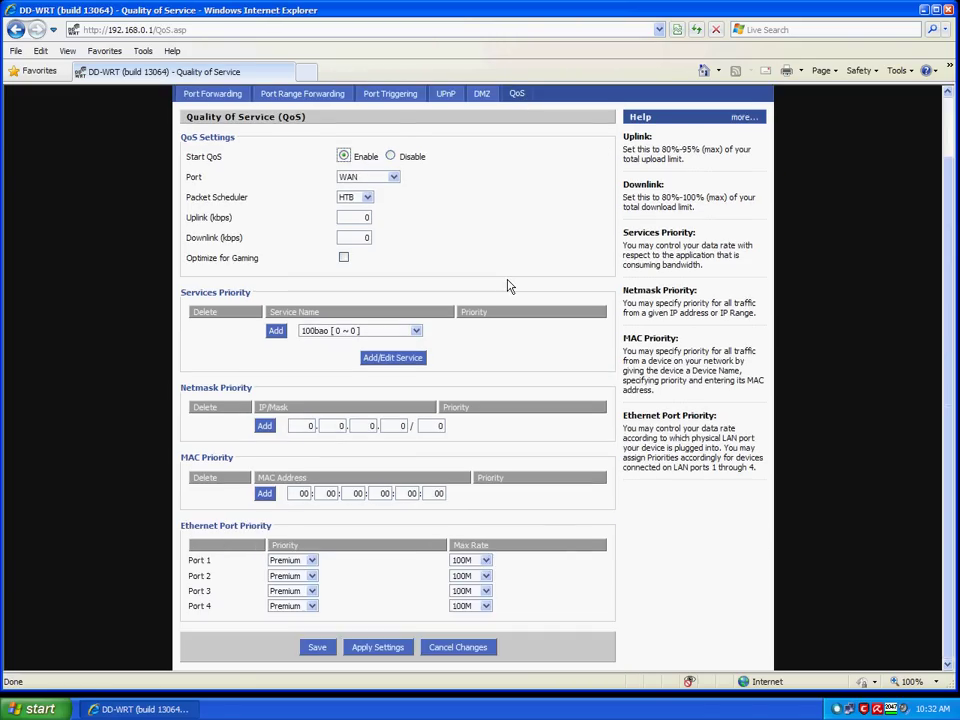
Add a netmask priority rule for 192.168.0.1/24.
{"action": "double_click", "coordinate": [311, 427]}
{"action": "type", "text": "192"}
{"action": "key", "text": "Tab"}
{"action": "type", "text": "168"}
{"action": "key", "text": "Tab"}
{"action": "key", "text": "Tab"}
{"action": "type", "text": "1"}
{"action": "double_click", "coordinate": [439, 426]}
{"action": "type", "text": "24"}
{"action": "left_click", "coordinate": [272, 431]}
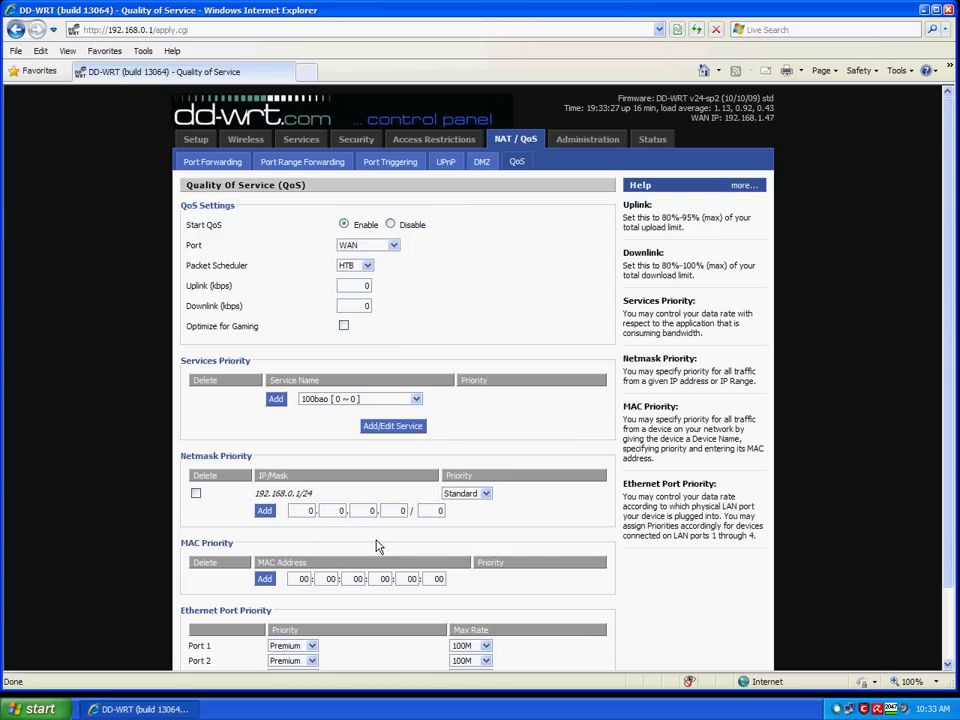
Enter 192.168.2.1 with mask 24 in the netmask priority fields.
{"action": "double_click", "coordinate": [308, 511]}
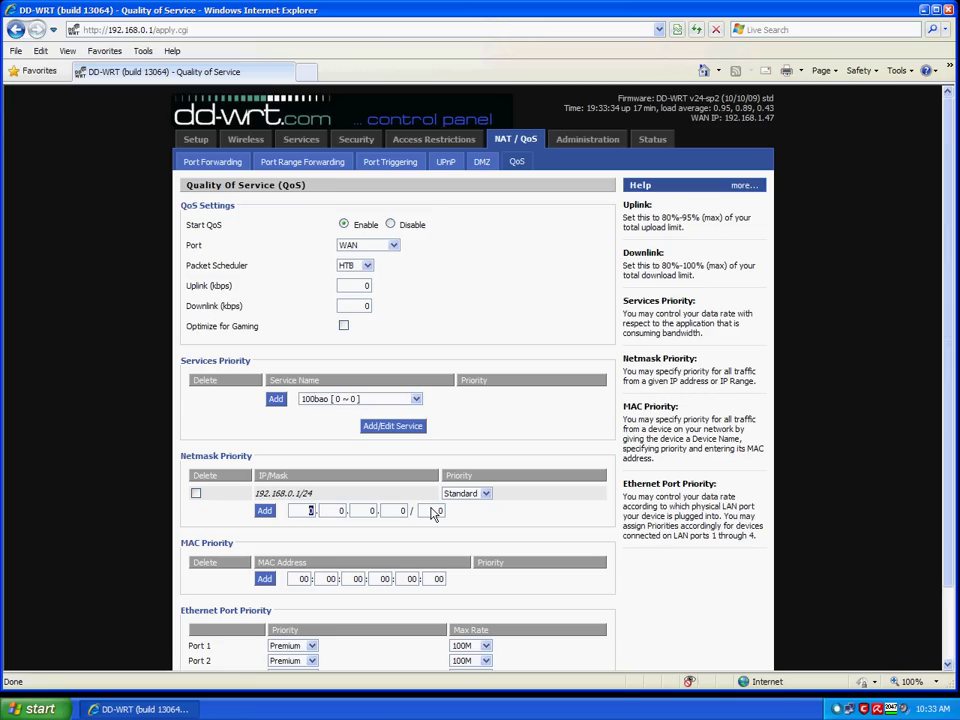
{"action": "type", "text": "192"}
{"action": "key", "text": "Tab"}
{"action": "type", "text": "168"}
{"action": "key", "text": "Tab"}
{"action": "type", "text": "2"}
{"action": "key", "text": "Tab"}
{"action": "type", "text": "1"}
{"action": "key", "text": "Tab"}
{"action": "type", "text": "24"}
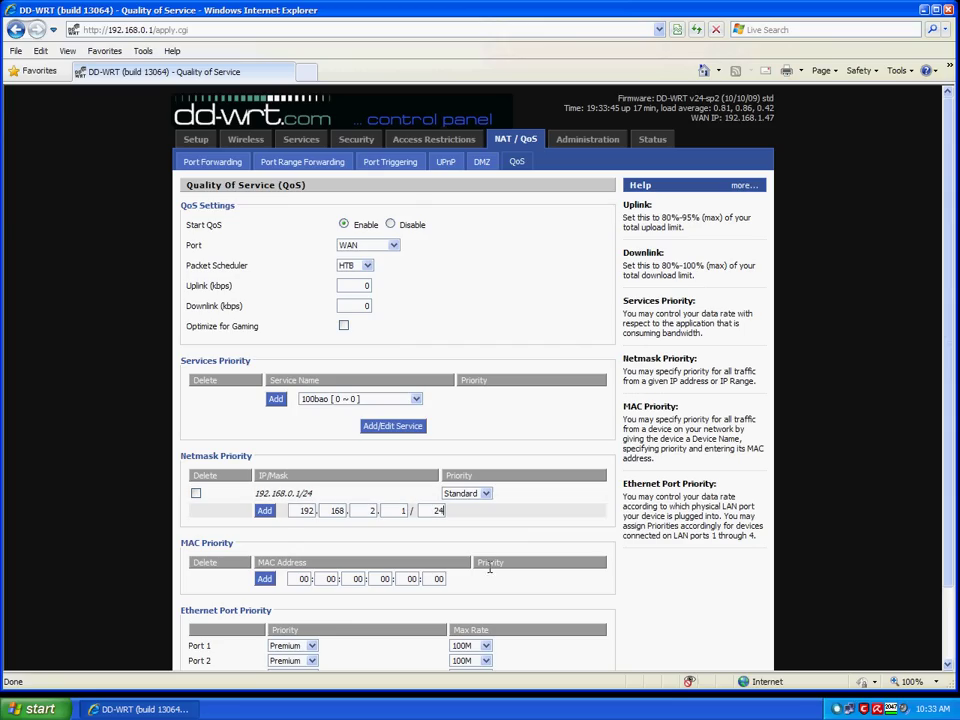
Add the 192.168.2.1/24 netmask rule and set the QoS port to LAN & WLAN.
{"action": "left_click", "coordinate": [274, 516]}
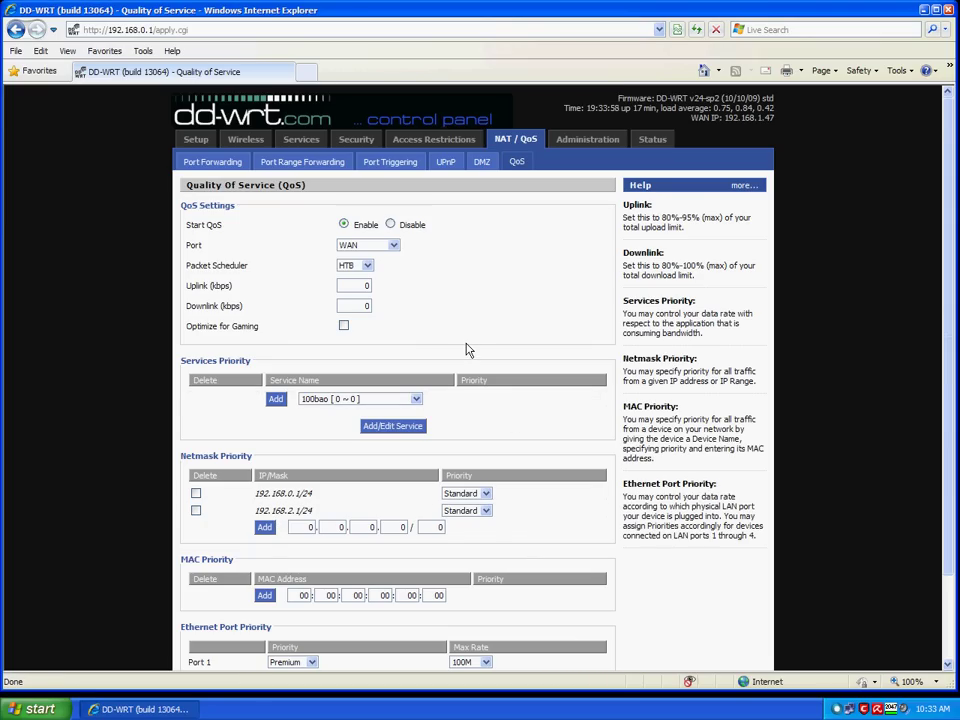
{"action": "scroll", "coordinate": [465, 347], "scroll_direction": "down", "scroll_amount": 2}
{"action": "scroll", "coordinate": [465, 347], "scroll_direction": "up", "scroll_amount": 2}
{"action": "left_click", "coordinate": [396, 248]}
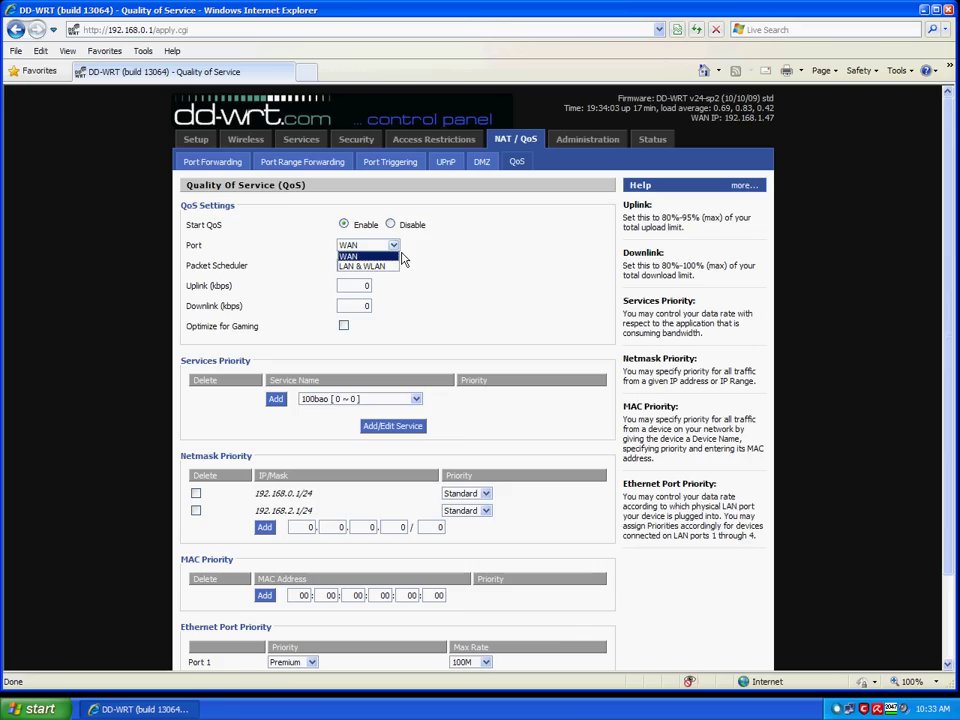
{"action": "left_click", "coordinate": [399, 267]}
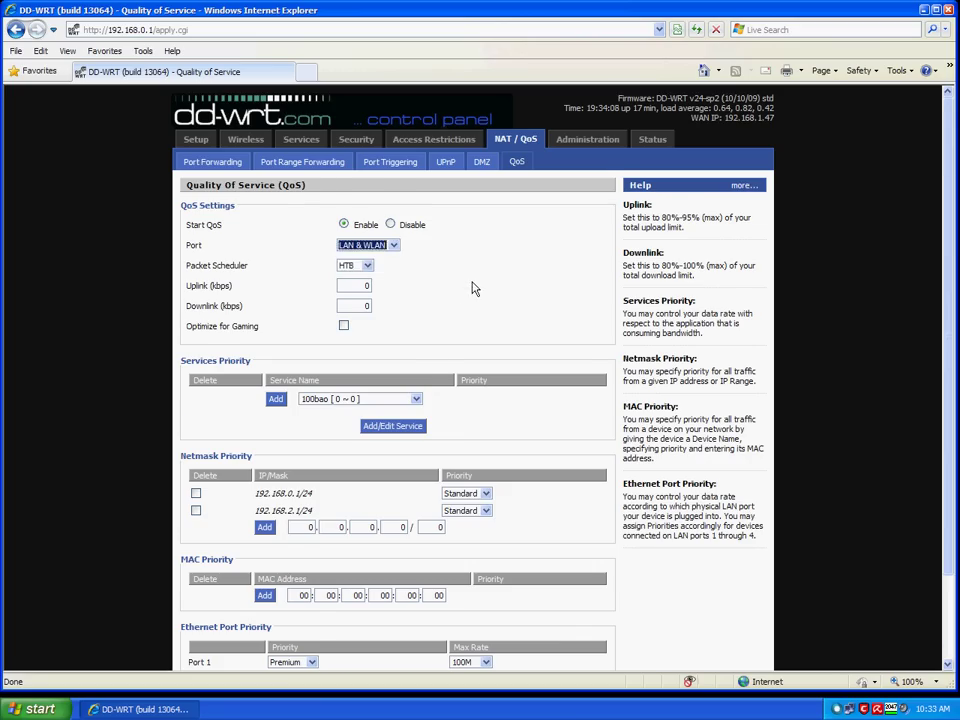
Set 192.168.0.1/24 to Premium priority and 192.168.2.1/24 to Bulk.
{"action": "scroll", "coordinate": [474, 285], "scroll_direction": "down", "scroll_amount": 2}
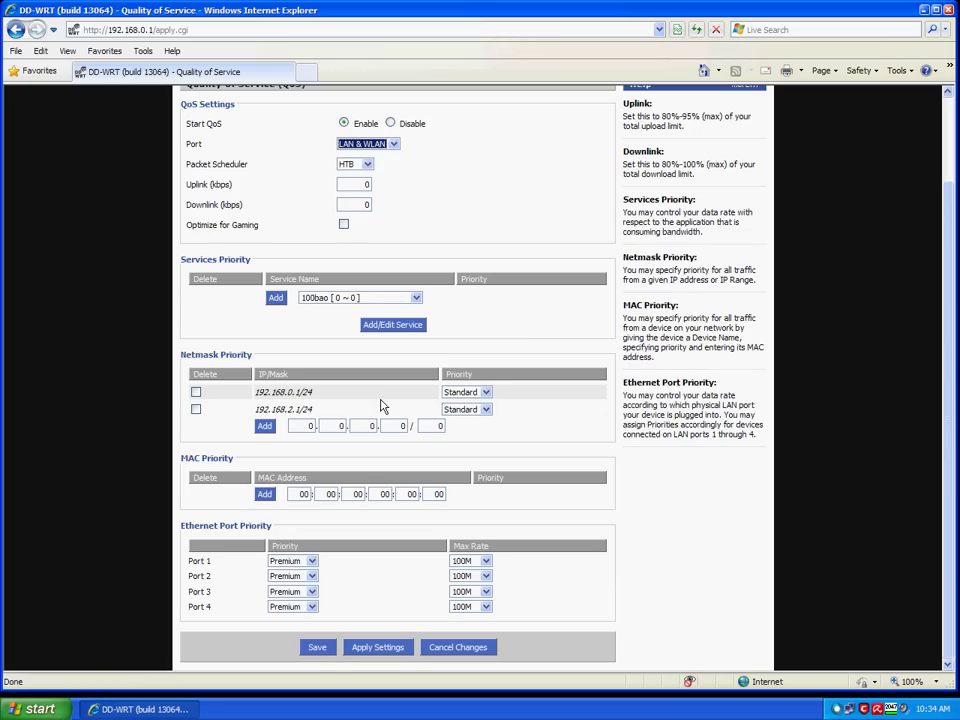
{"action": "left_click", "coordinate": [486, 393]}
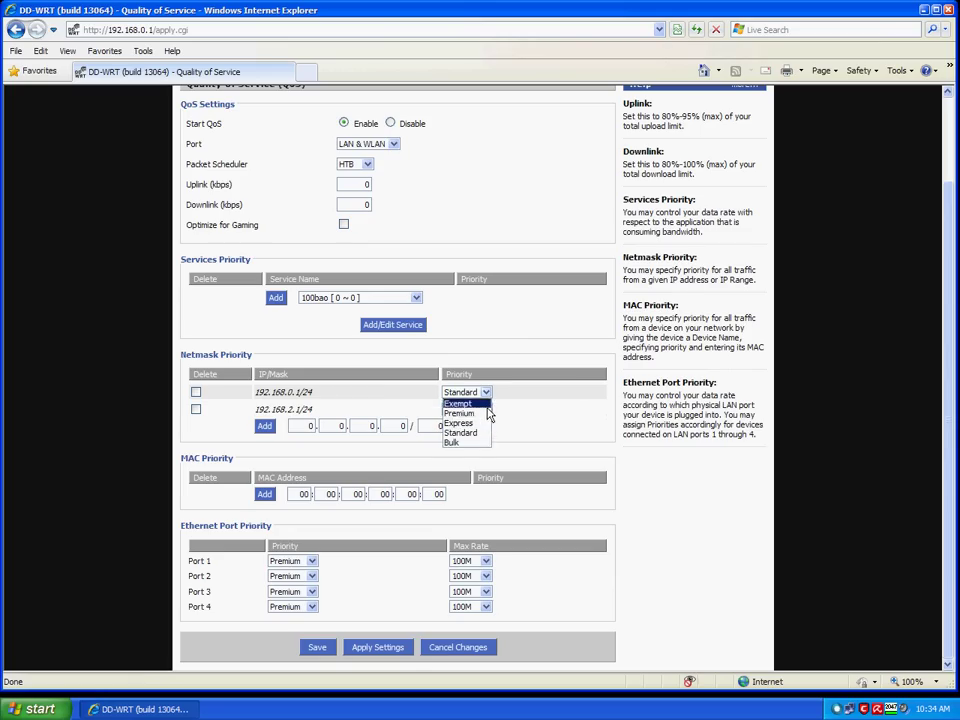
{"action": "left_click", "coordinate": [488, 414]}
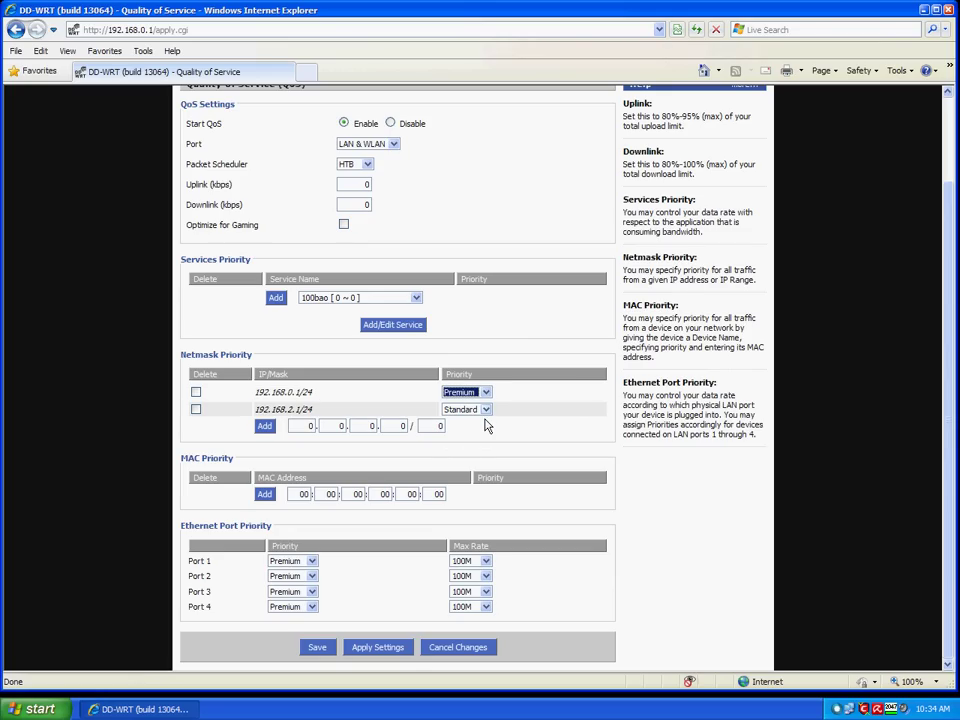
{"action": "left_click", "coordinate": [486, 410]}
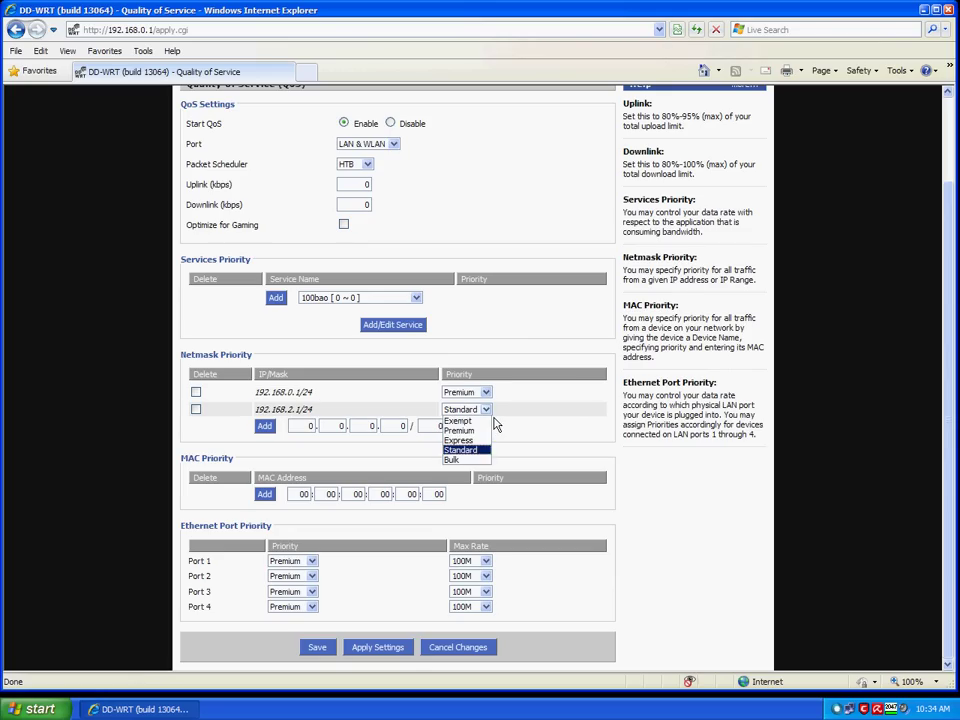
{"action": "left_click", "coordinate": [466, 460]}
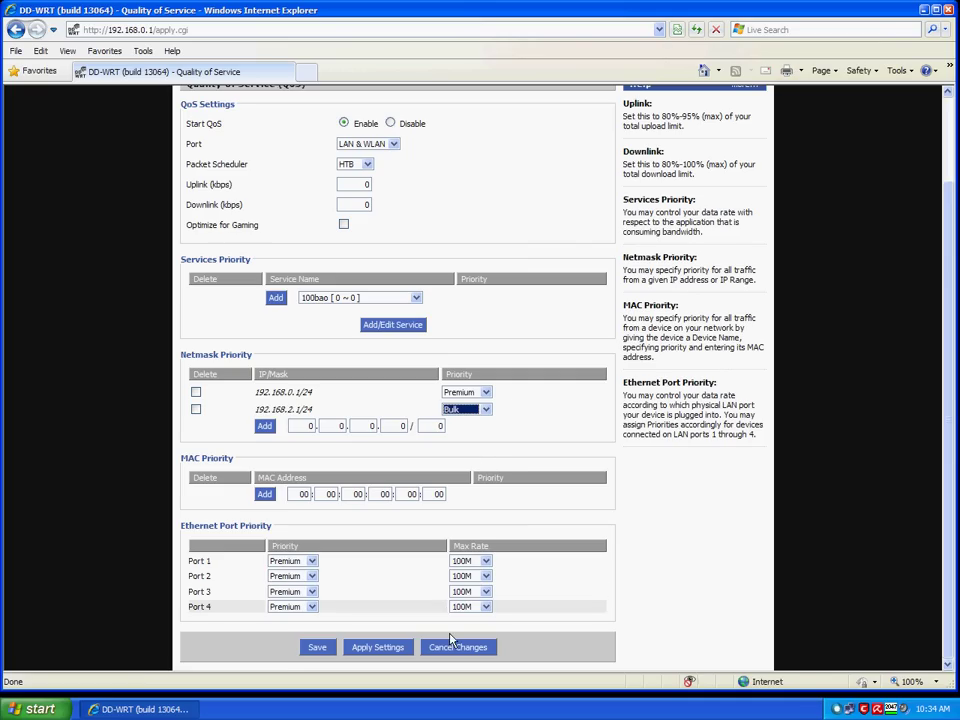
Apply the QoS settings with the Premium and Bulk netmask rules to the router.
{"action": "left_click", "coordinate": [387, 656]}
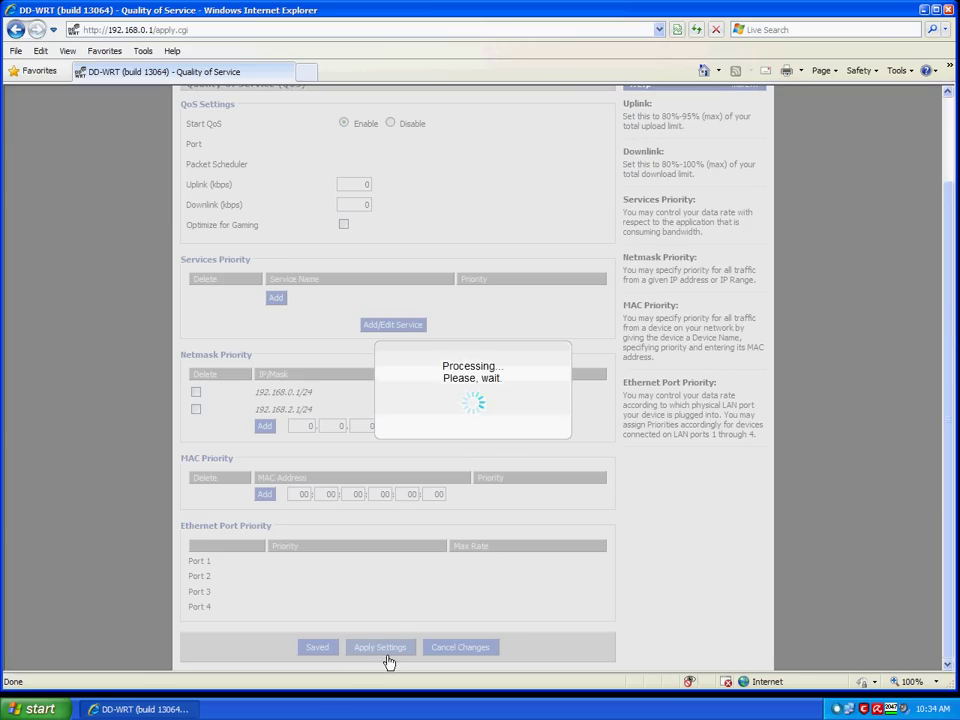